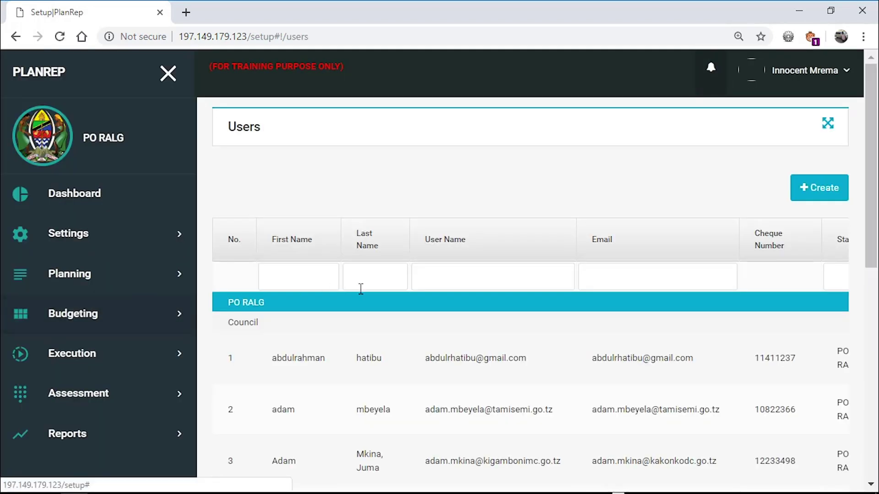
- Start a new user and enter the user name, names, e-mail address, title ICTO and cheque number
{"action": "left_click", "coordinate": [831, 196]}
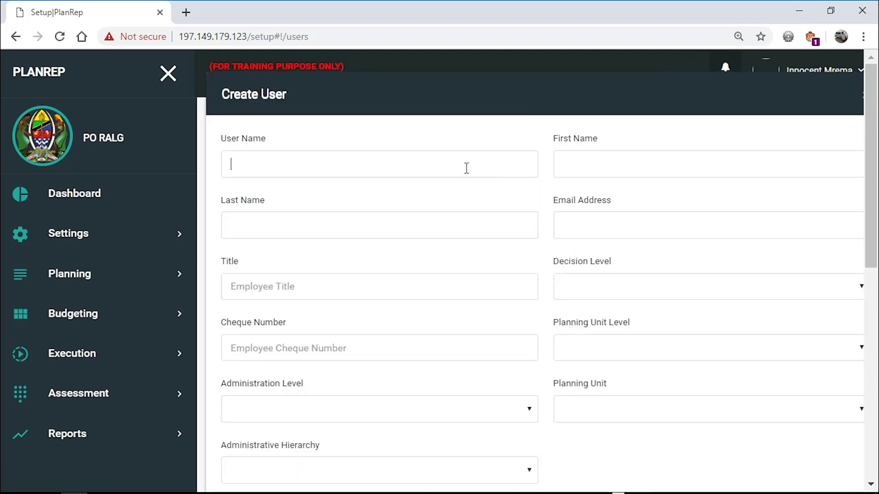
{"action": "type", "text": "elijah"}
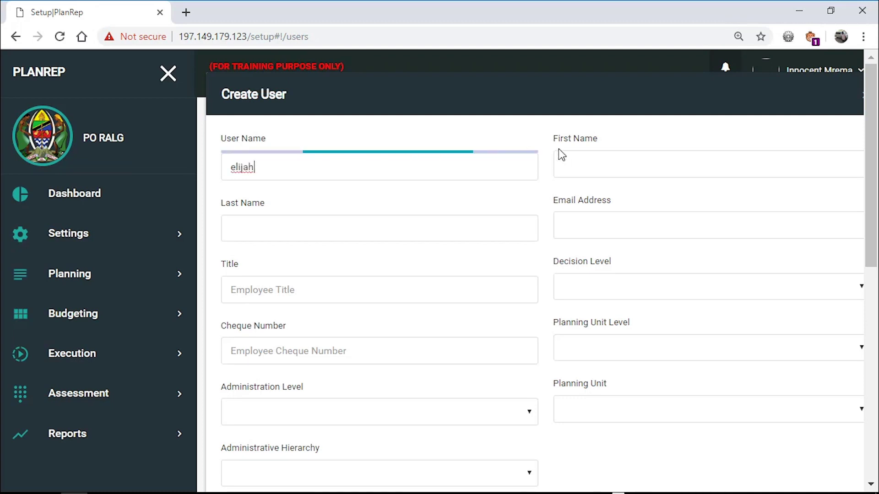
{"action": "left_click", "coordinate": [585, 162]}
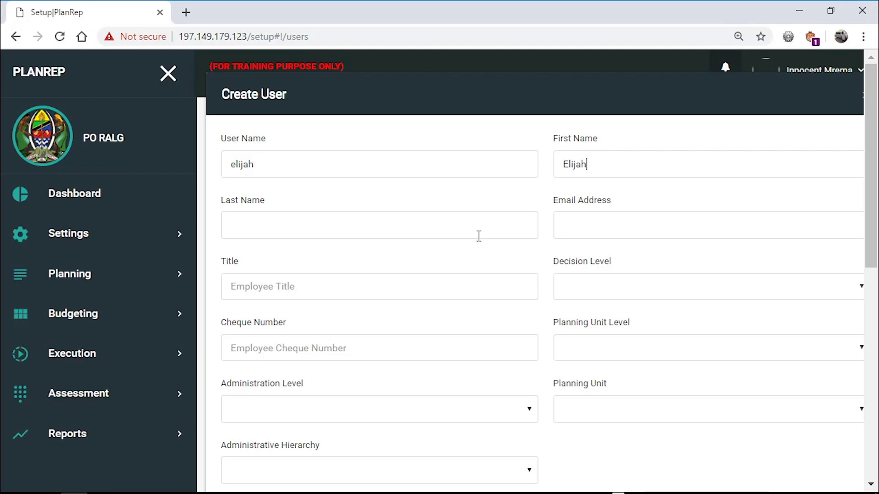
{"action": "left_click", "coordinate": [623, 226]}
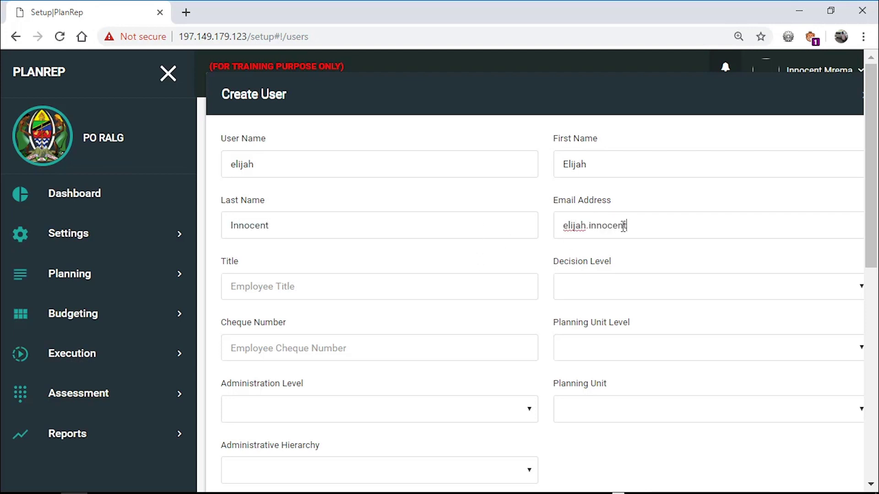
{"action": "left_click", "coordinate": [435, 285]}
{"action": "type", "text": "ICTO"}
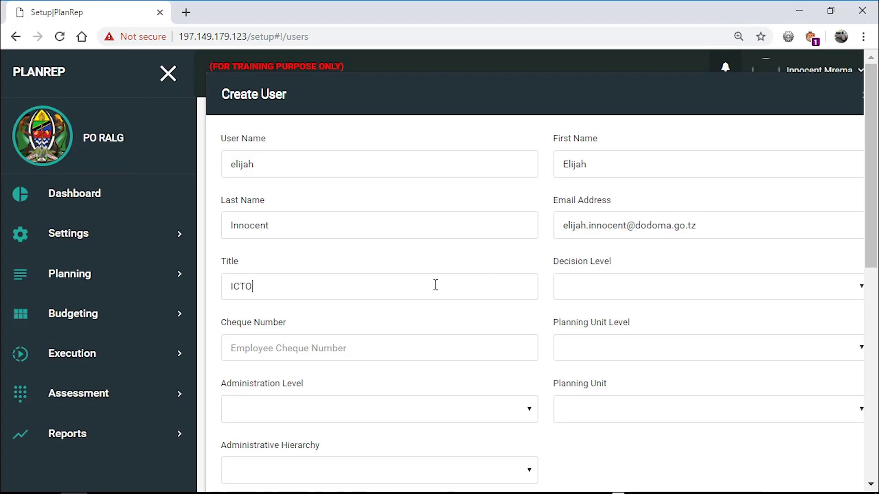
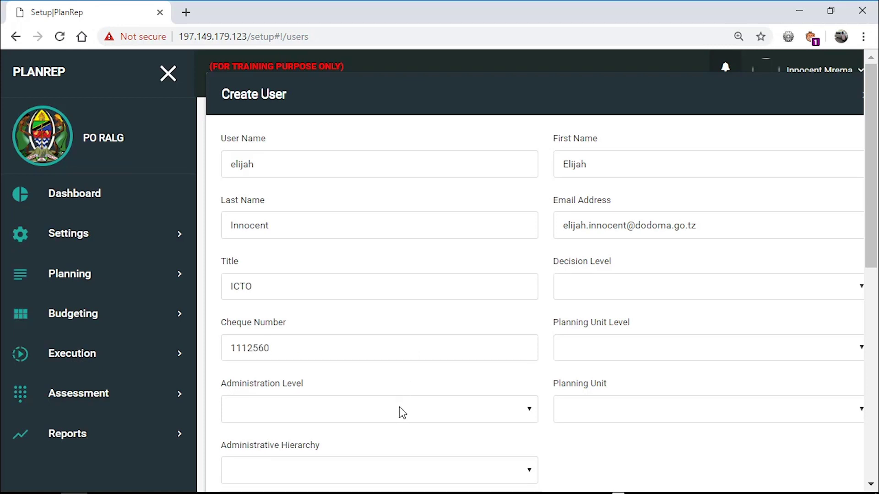
- Set the administration level to Region with Dodoma as the hierarchy
{"action": "left_click", "coordinate": [399, 407]}
{"action": "left_click", "coordinate": [358, 453]}
{"action": "left_click_drag", "start_coordinate": [864, 210], "coordinate": [865, 292]}
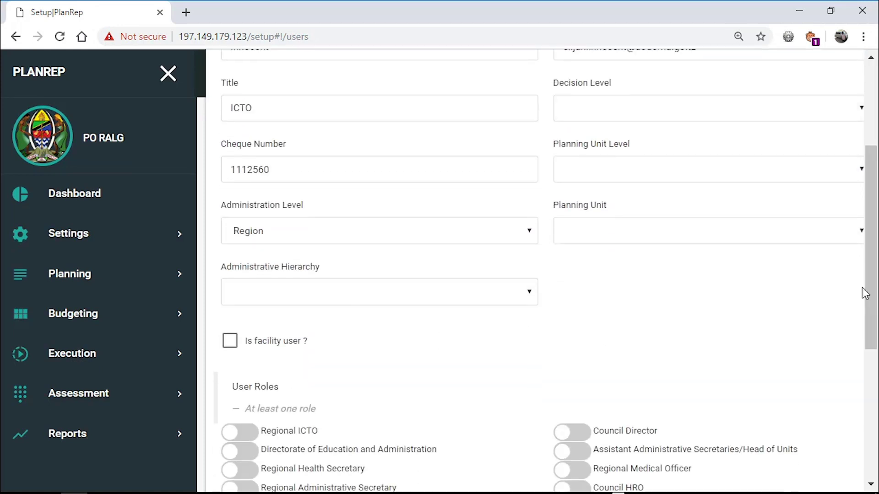
{"action": "left_click", "coordinate": [527, 301]}
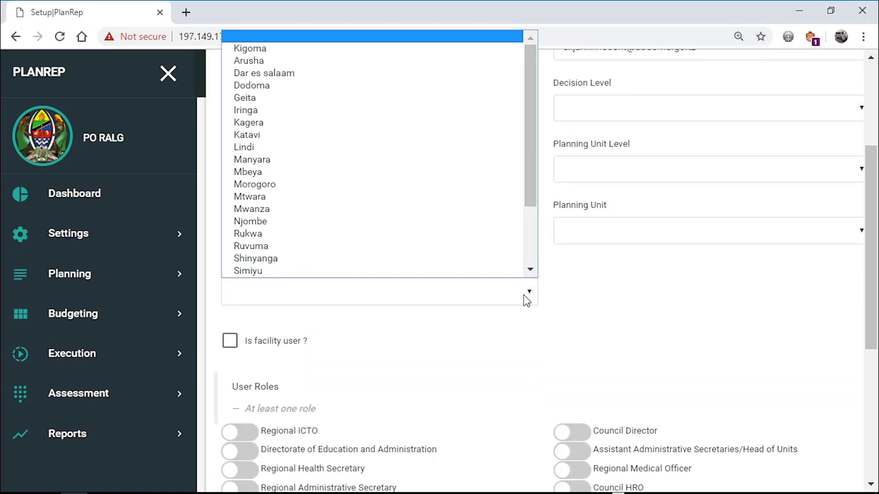
{"action": "left_click", "coordinate": [380, 87]}
{"action": "left_click_drag", "start_coordinate": [871, 247], "coordinate": [871, 197]}
- Set decision level to Regional Secretariat (RS), and planning unit level and planning unit to Council
{"action": "left_click", "coordinate": [716, 216]}
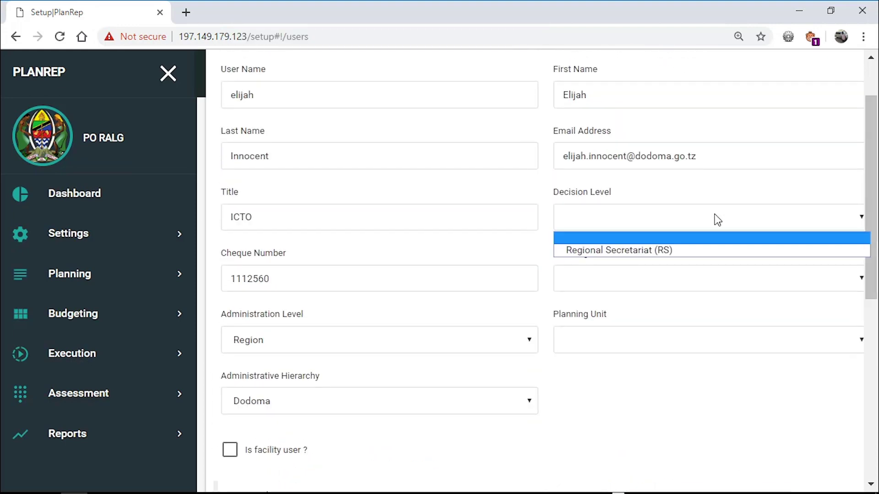
{"action": "left_click", "coordinate": [696, 248]}
{"action": "left_click", "coordinate": [674, 277]}
{"action": "left_click", "coordinate": [654, 311]}
{"action": "left_click", "coordinate": [653, 351]}
{"action": "left_click", "coordinate": [655, 371]}
{"action": "left_click_drag", "start_coordinate": [870, 277], "coordinate": [871, 433]}
{"action": "scroll", "coordinate": [871, 453], "scroll_direction": "down", "scroll_amount": 1}
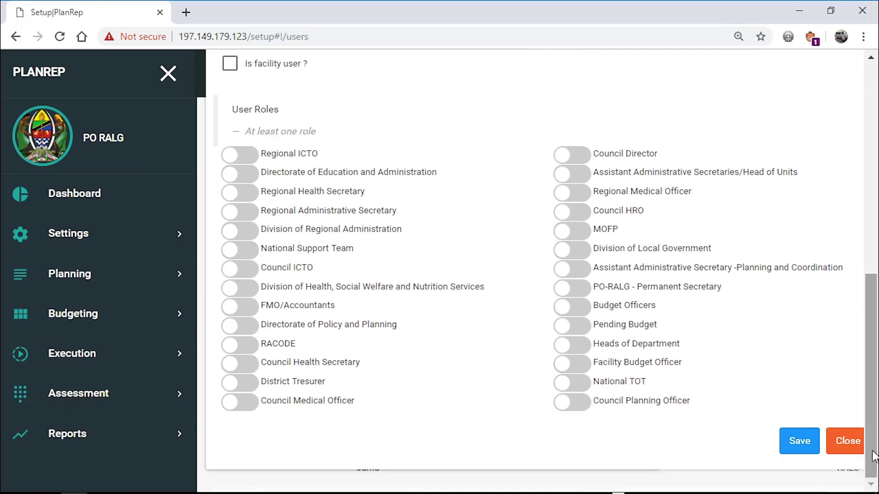
- Grant the Regional ICTO role, save the user, and finish without adding supervised facilities
{"action": "left_click", "coordinate": [247, 158]}
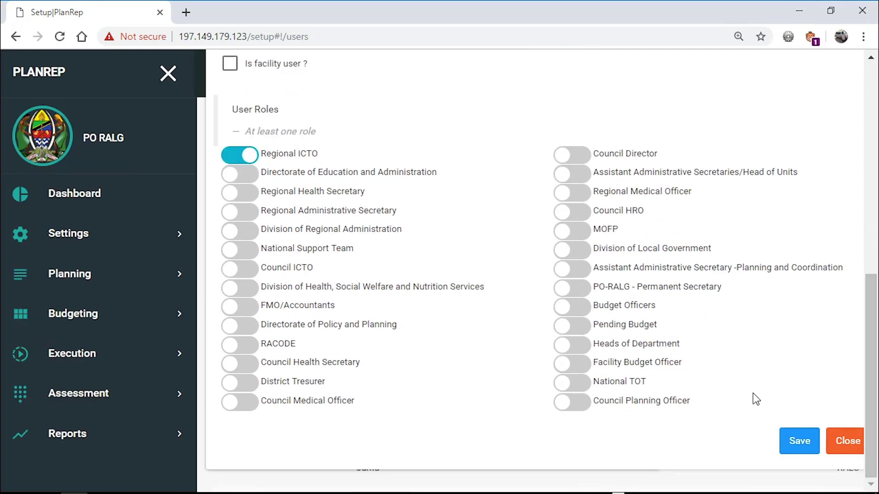
{"action": "left_click", "coordinate": [797, 444]}
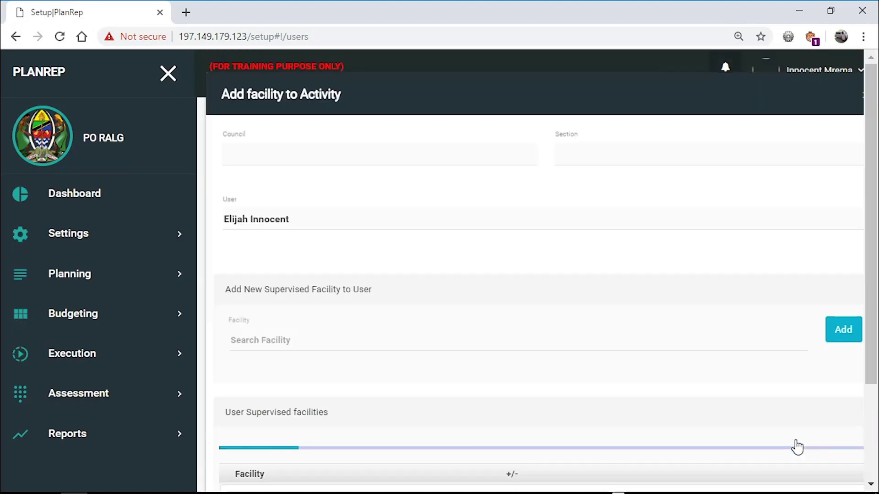
{"action": "left_click_drag", "start_coordinate": [874, 384], "coordinate": [874, 467]}
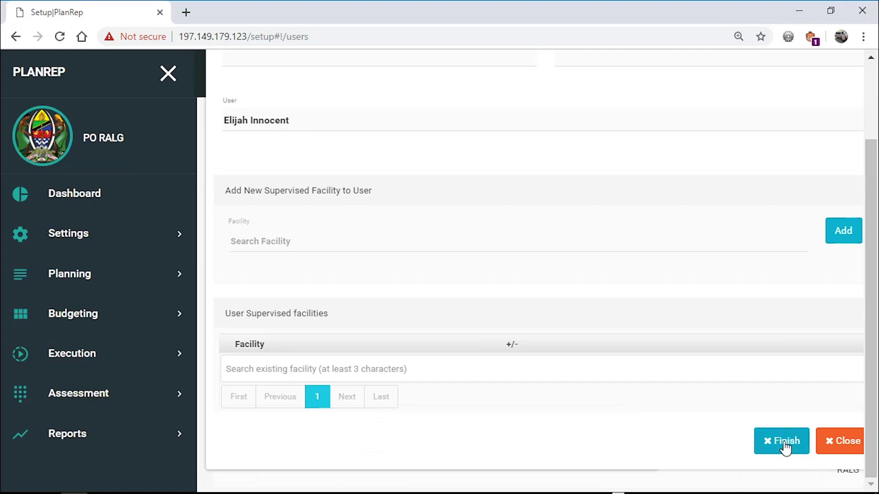
{"action": "left_click", "coordinate": [786, 446]}
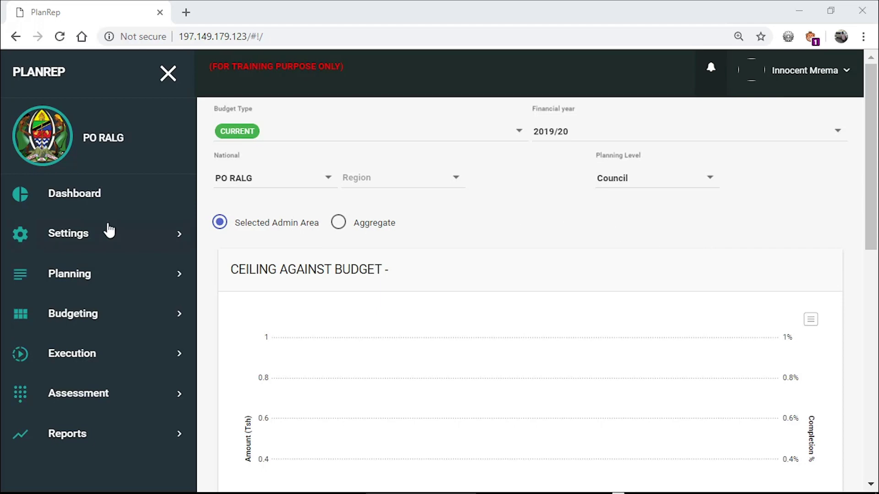
- Go to Settings > User Management > Users and edit the new Dodoma ICTO user
{"action": "left_click", "coordinate": [92, 233]}
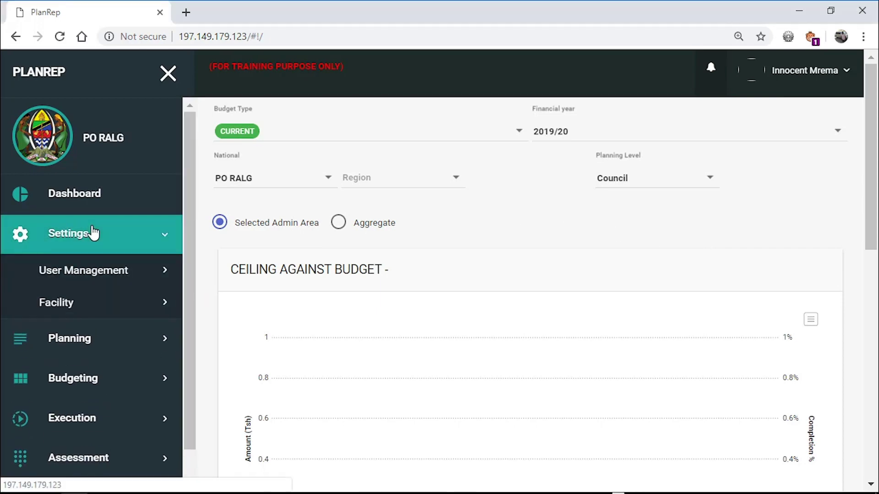
{"action": "left_click", "coordinate": [88, 275]}
{"action": "left_click", "coordinate": [82, 307]}
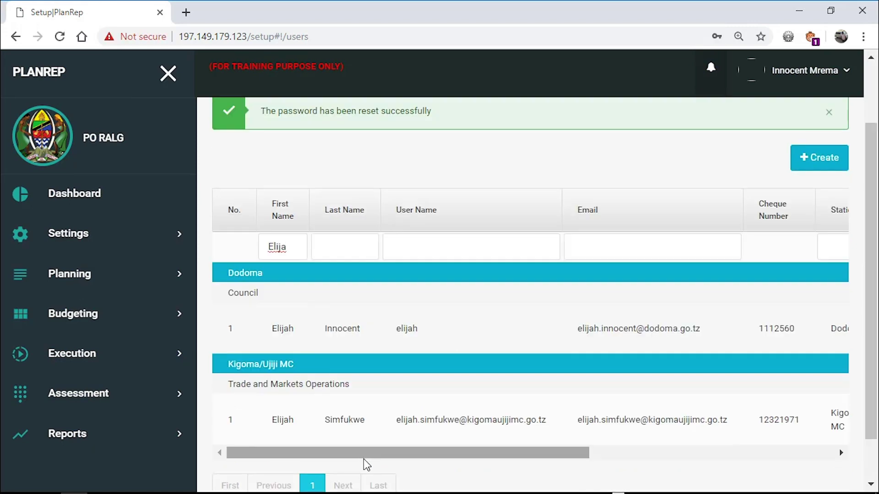
{"action": "left_click_drag", "start_coordinate": [366, 457], "coordinate": [621, 453]}
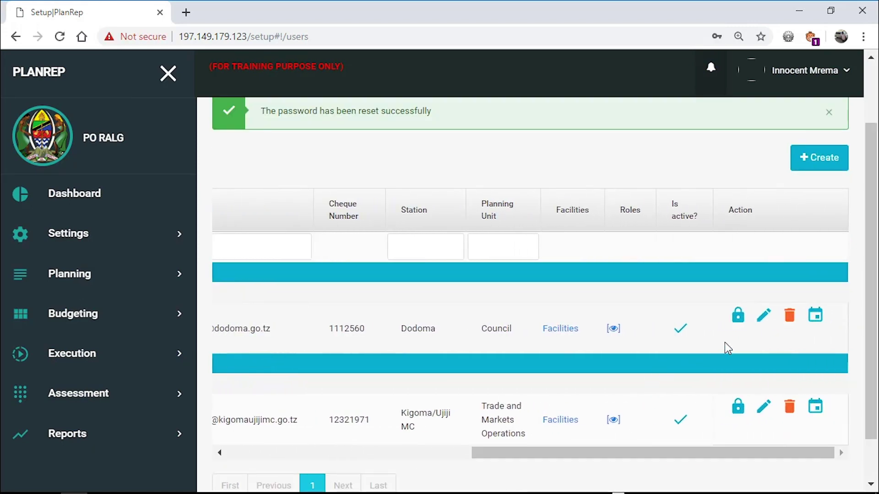
{"action": "left_click", "coordinate": [766, 320]}
- Add the National TOT role, save, and finish without adding facilities
{"action": "left_click_drag", "start_coordinate": [872, 229], "coordinate": [876, 442]}
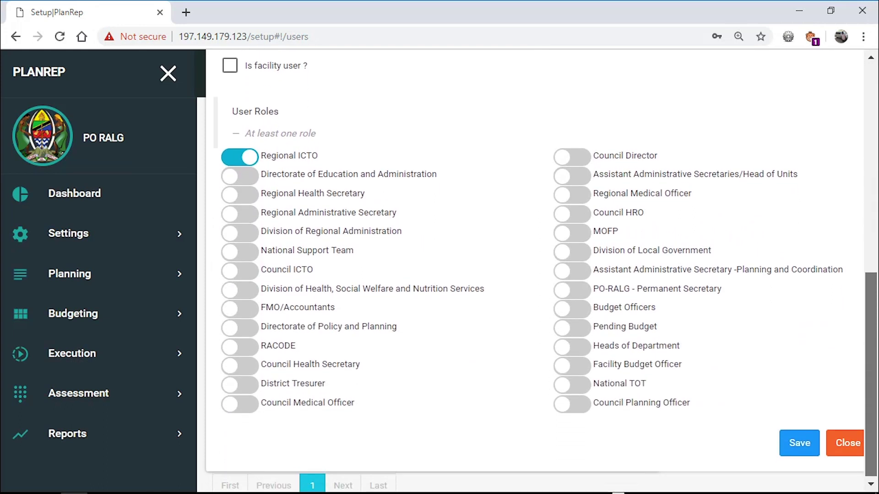
{"action": "left_click", "coordinate": [577, 387]}
{"action": "left_click", "coordinate": [801, 445]}
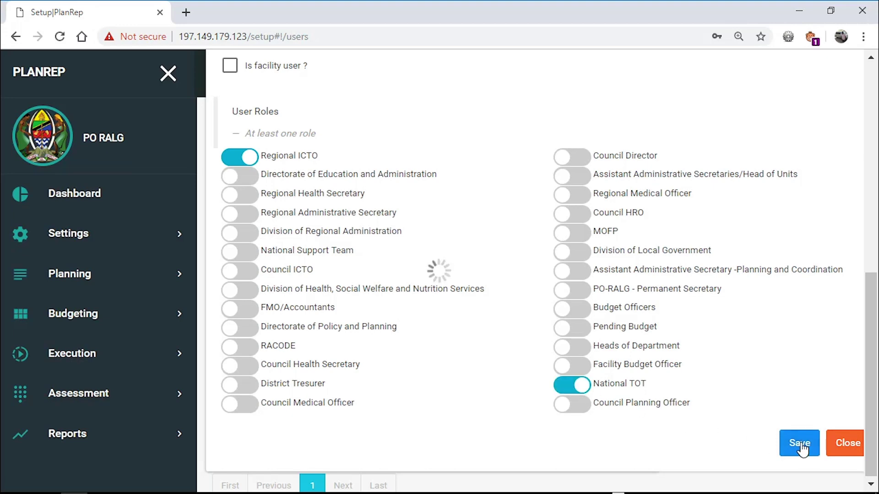
{"action": "scroll", "coordinate": [801, 449], "scroll_direction": "down", "scroll_amount": 2}
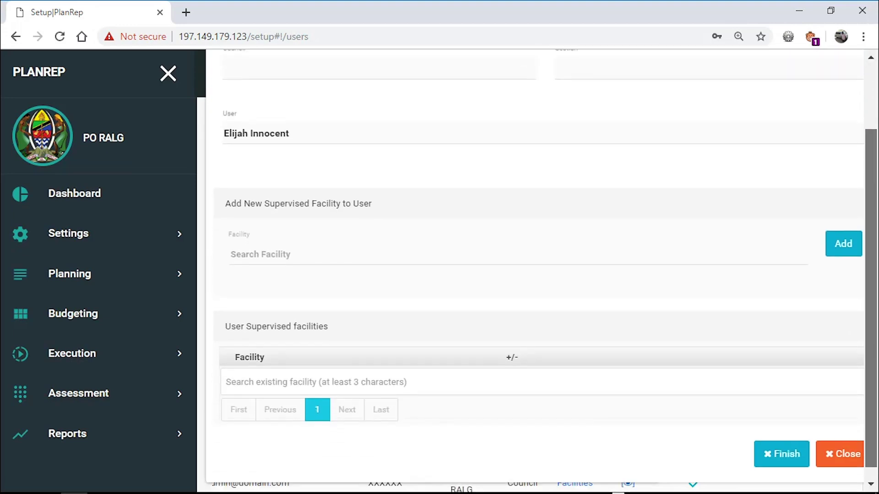
{"action": "left_click", "coordinate": [782, 454]}
{"action": "left_click_drag", "start_coordinate": [475, 455], "coordinate": [591, 455]}
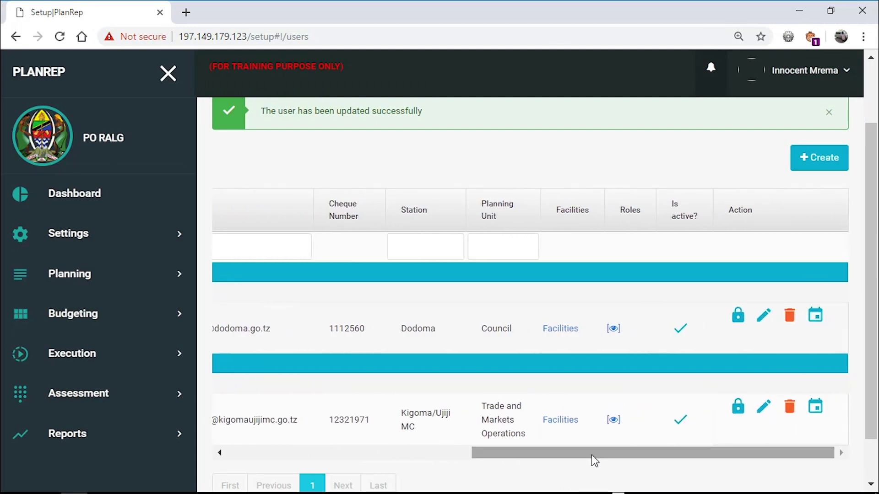
- Reset the user's password and confirm the reset
{"action": "left_click", "coordinate": [738, 318]}
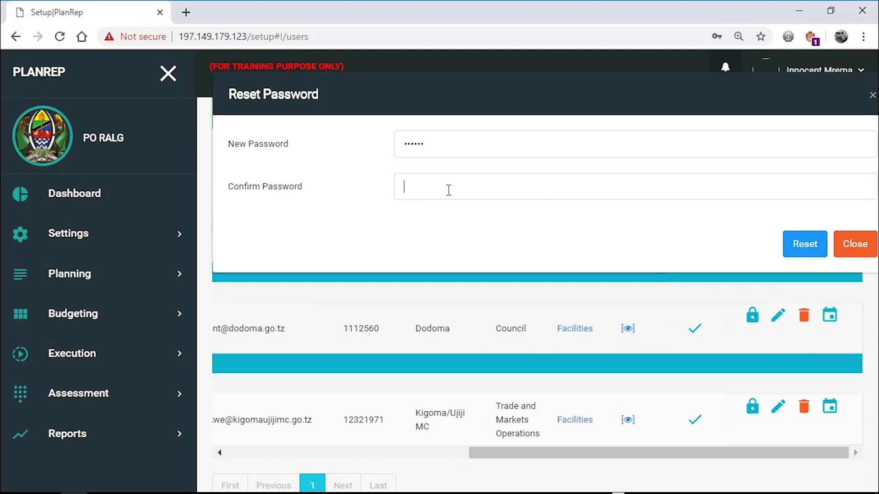
{"action": "left_click", "coordinate": [796, 243]}
{"action": "left_click_drag", "start_coordinate": [580, 453], "coordinate": [594, 459]}
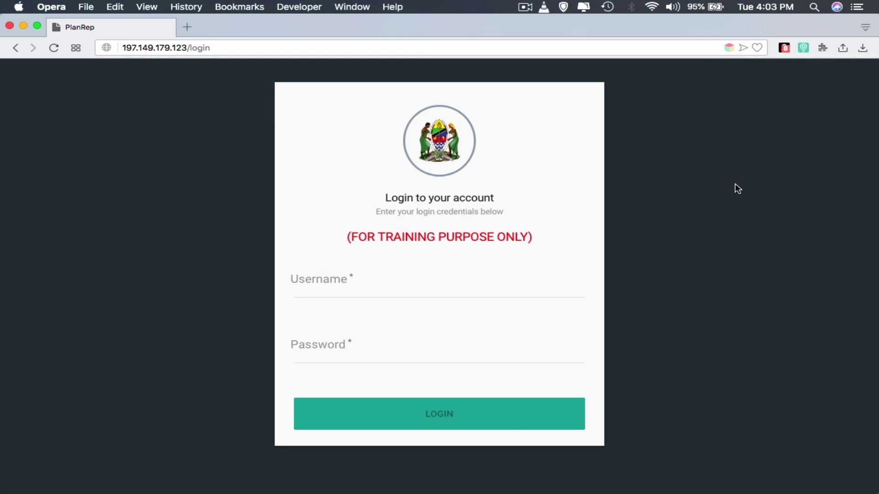
- Log in as Morogoro and go to Budgeting > Ceiling Amounts for the opened 2019/20 budget
{"action": "left_click", "coordinate": [419, 412]}
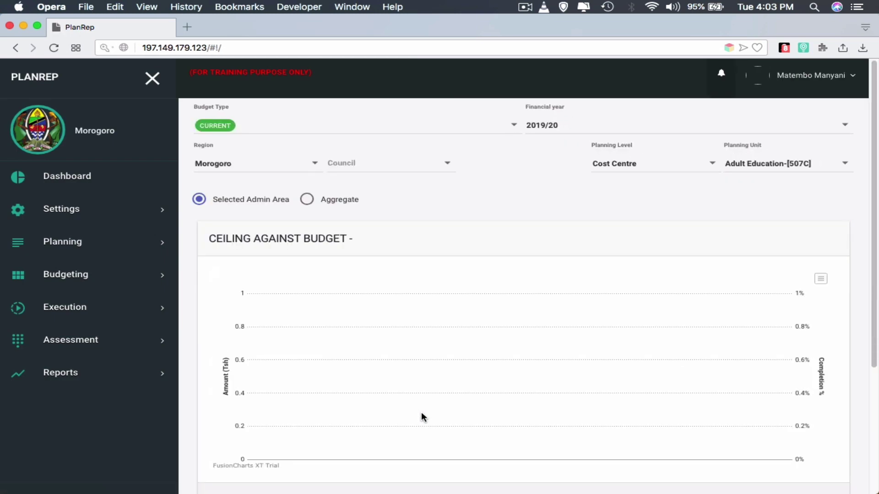
{"action": "left_click", "coordinate": [158, 281]}
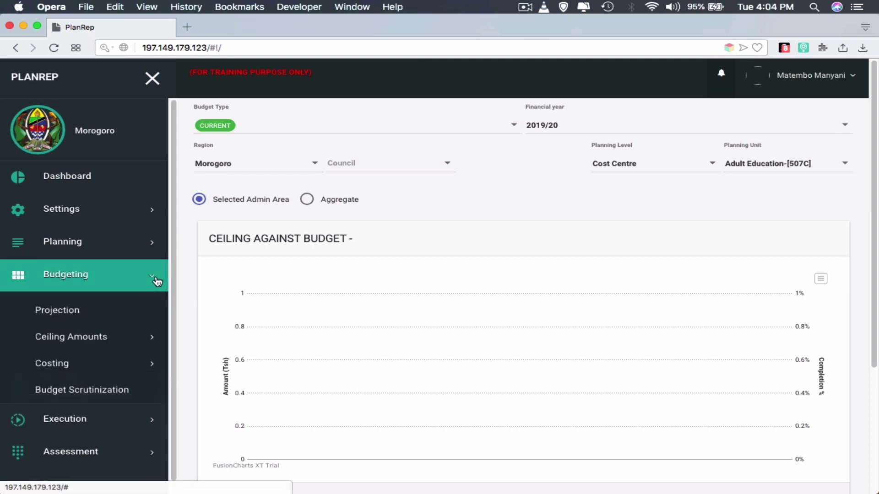
{"action": "left_click", "coordinate": [148, 338]}
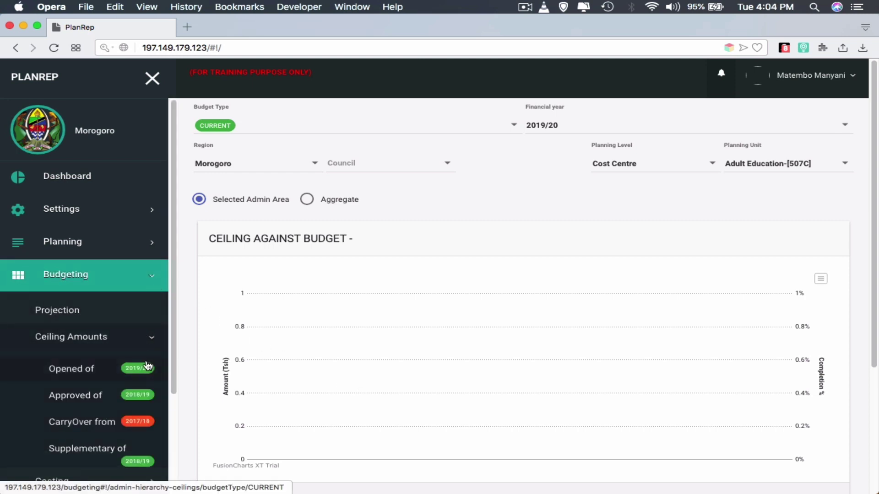
{"action": "scroll", "coordinate": [148, 366], "scroll_direction": "down", "scroll_amount": 3}
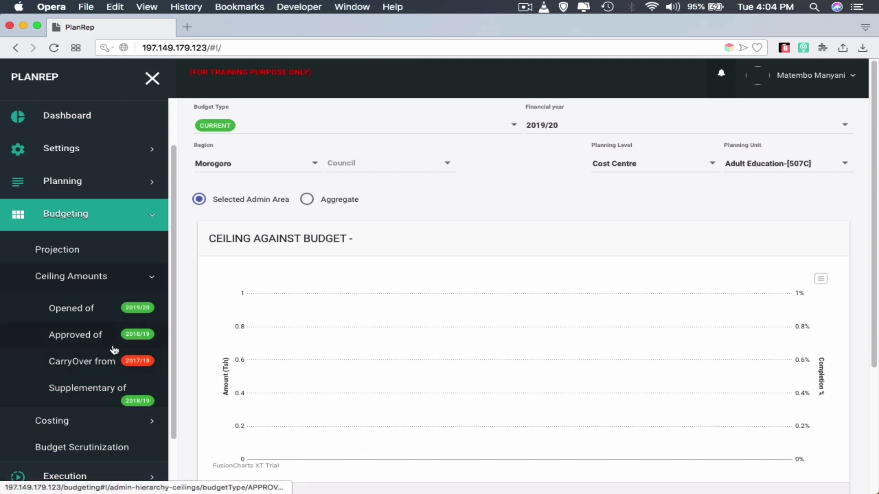
{"action": "left_click", "coordinate": [133, 308]}
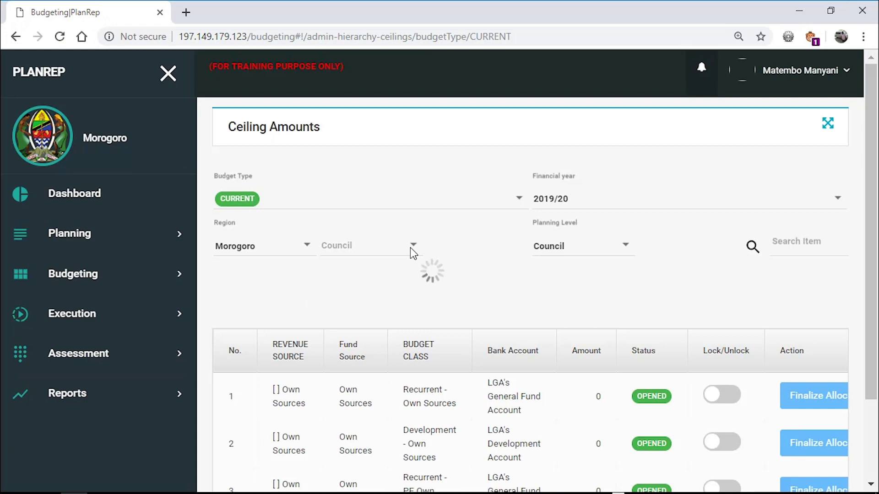
- Select Morogoro MC as the council in the ceiling list
{"action": "left_click", "coordinate": [413, 245]}
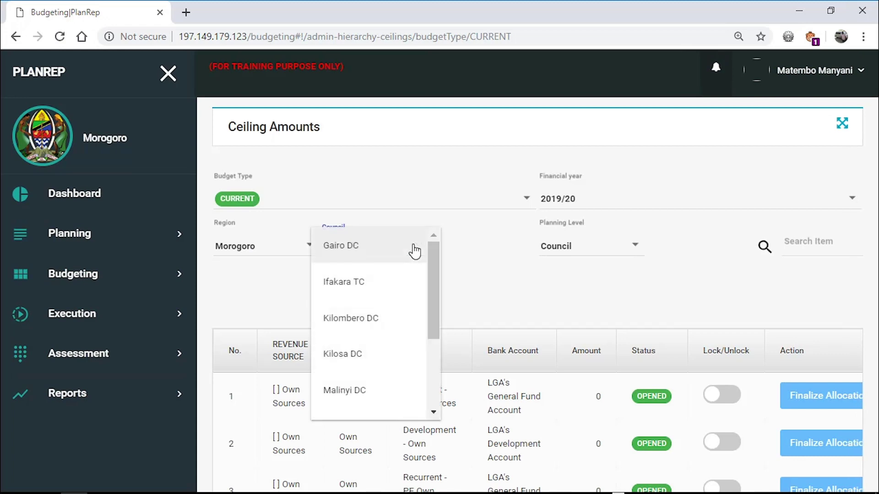
{"action": "scroll", "coordinate": [348, 329], "scroll_direction": "down", "scroll_amount": 3}
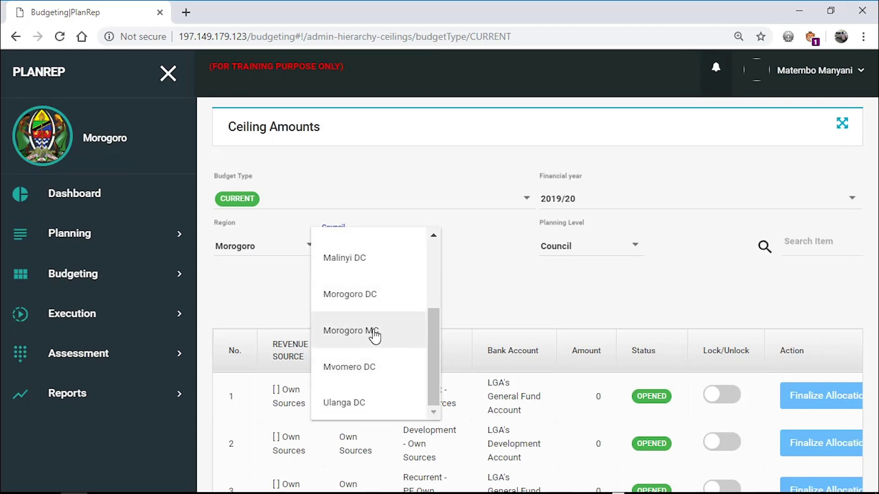
{"action": "left_click", "coordinate": [374, 336]}
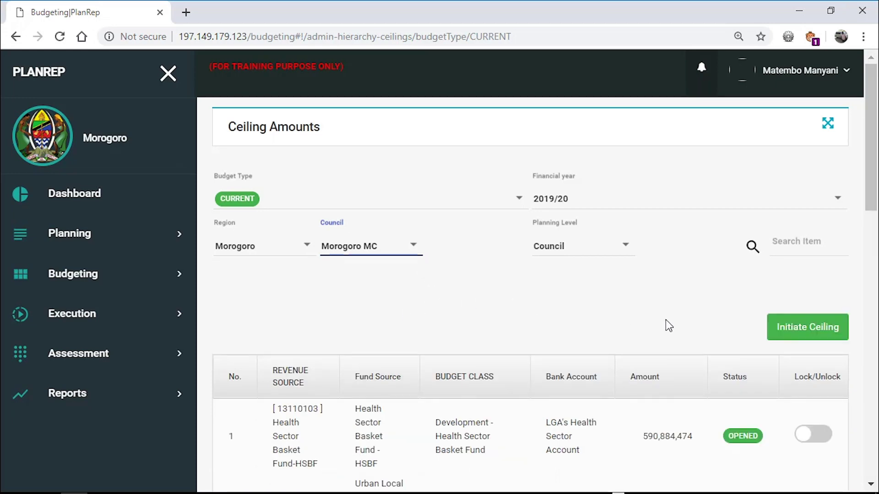
- Initiate the ACORD ceiling for Morogoro MC and save it
{"action": "left_click", "coordinate": [817, 330]}
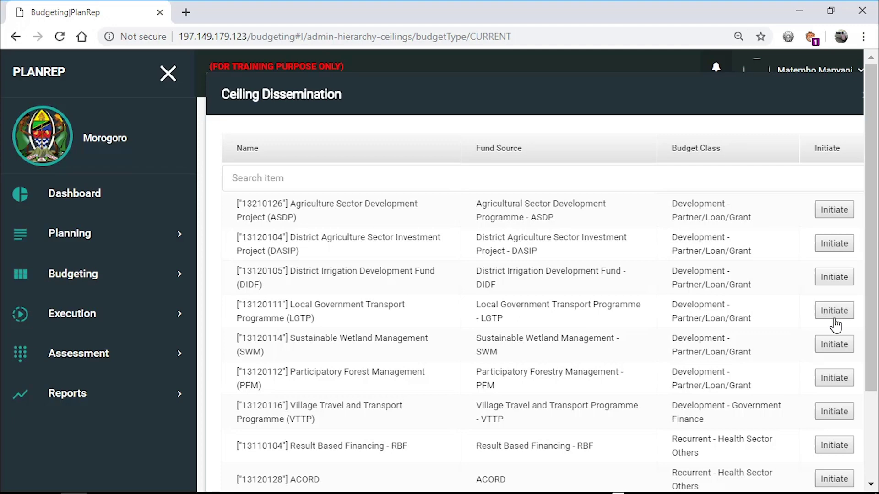
{"action": "scroll", "coordinate": [872, 316], "scroll_direction": "down", "scroll_amount": 3}
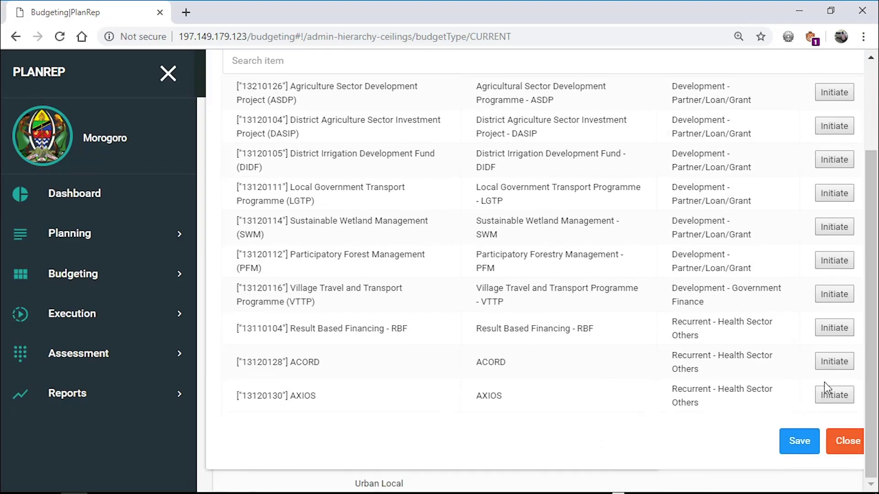
{"action": "left_click", "coordinate": [837, 363]}
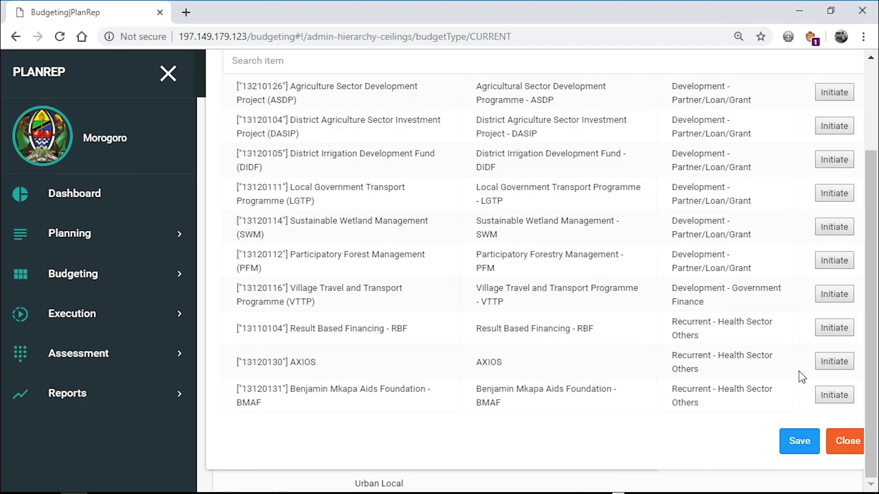
{"action": "left_click", "coordinate": [799, 442]}
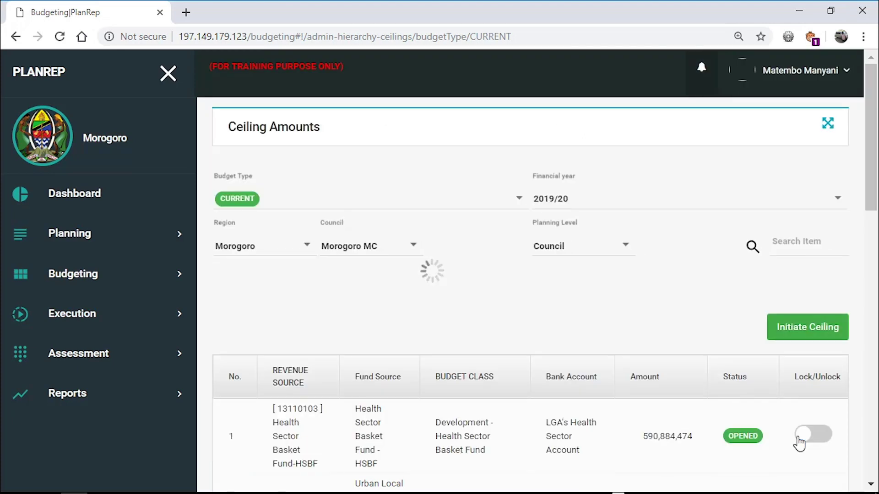
- Search the ceiling table for 'acord' to isolate the ACORD row
{"action": "left_click_drag", "start_coordinate": [867, 193], "coordinate": [859, 458]}
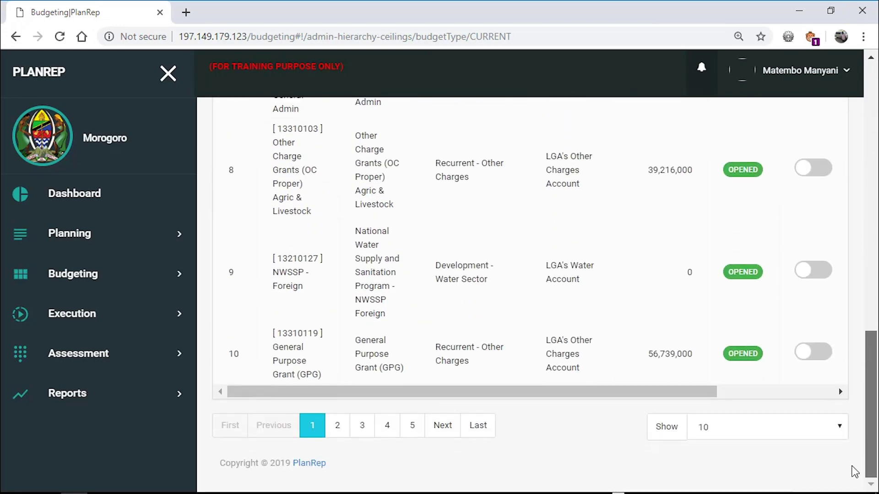
{"action": "key", "text": "Home"}
{"action": "left_click", "coordinate": [799, 230]}
{"action": "type", "text": "acor"}
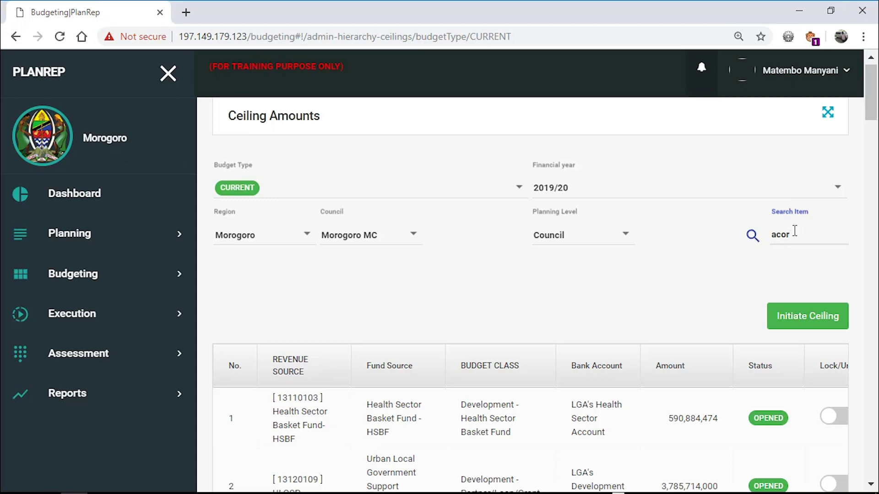
{"action": "type", "text": "d"}
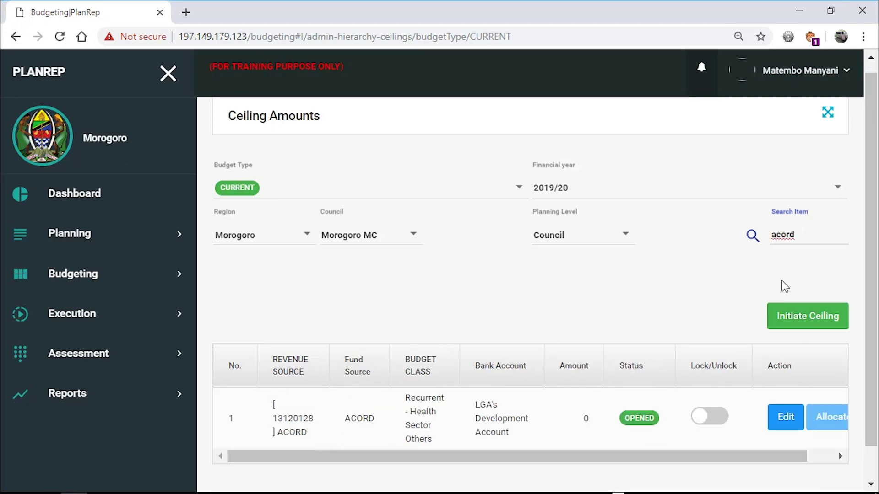
- Change the ACORD ceiling amount to 20,000,000 and save it
{"action": "left_click", "coordinate": [785, 418]}
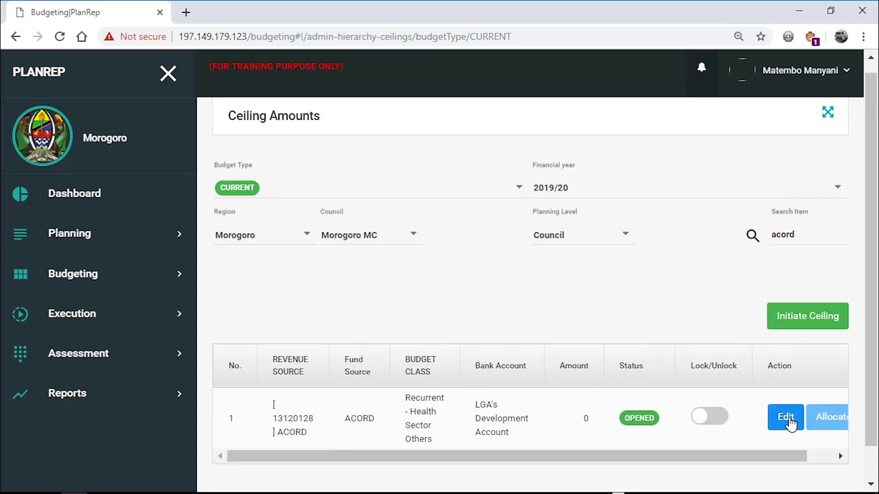
{"action": "left_click", "coordinate": [638, 175]}
{"action": "type", "text": "200000"}
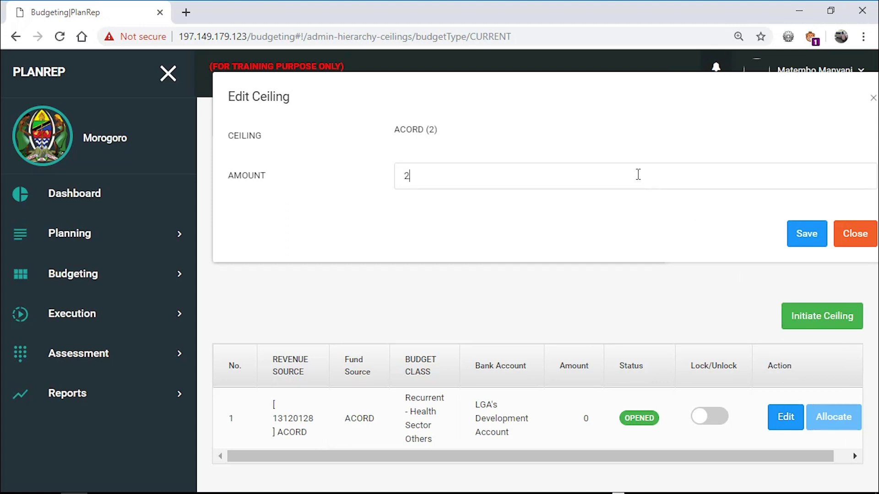
{"action": "type", "text": "0"}
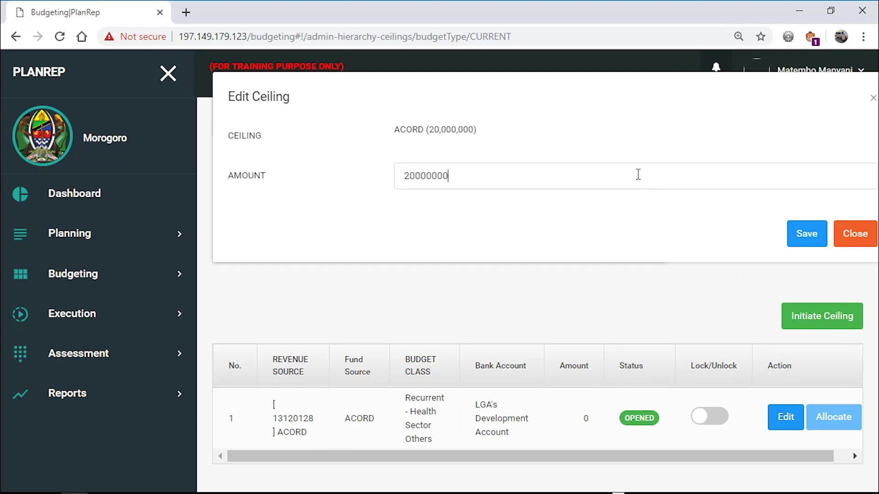
{"action": "left_click", "coordinate": [807, 235]}
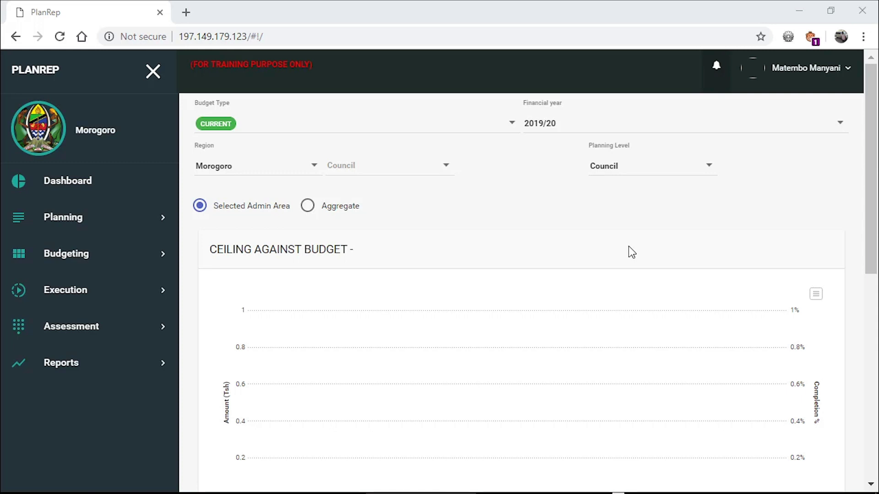
- Open Budget Scrutinization for the Morogoro MC submitted budget, Health sector
{"action": "left_click", "coordinate": [138, 254]}
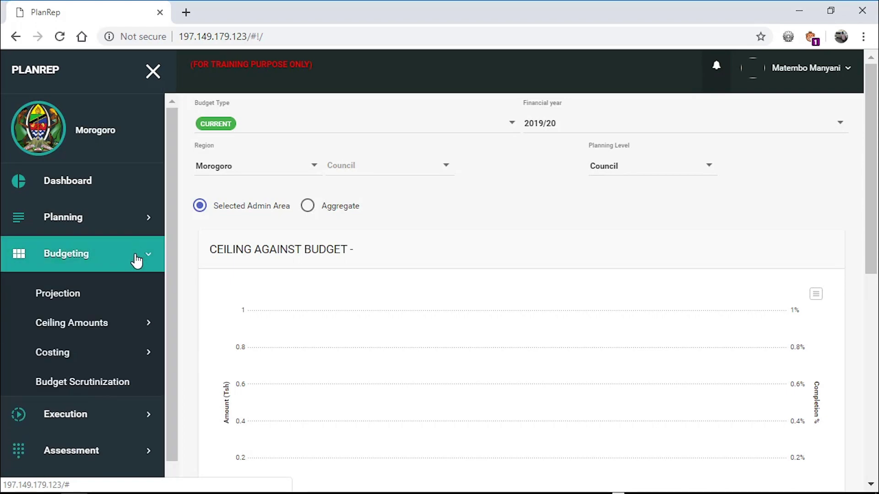
{"action": "left_click", "coordinate": [121, 382]}
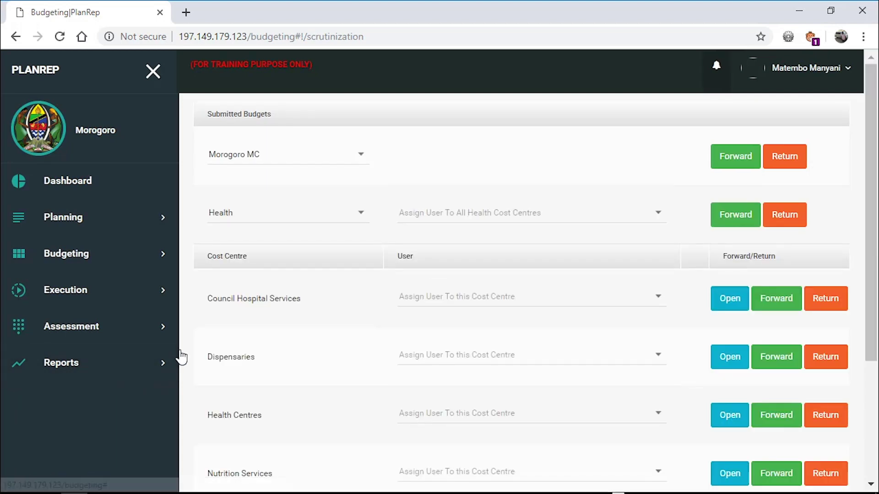
{"action": "left_click", "coordinate": [353, 161]}
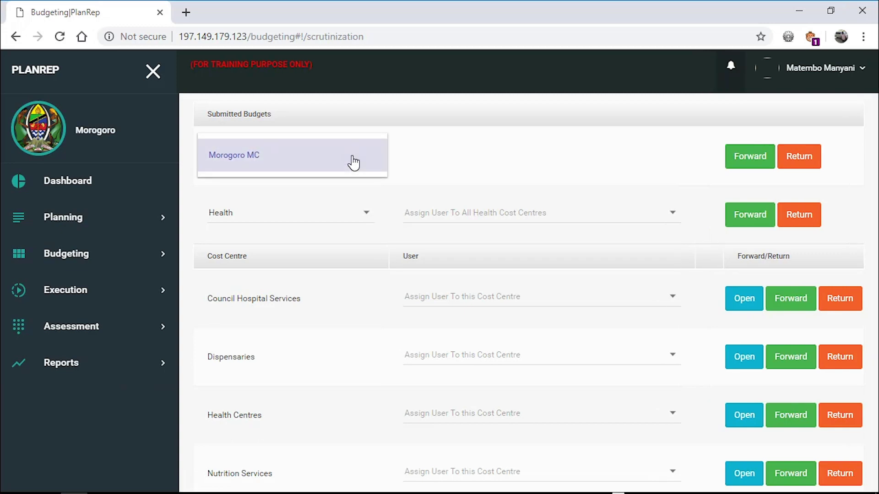
{"action": "left_click", "coordinate": [368, 161]}
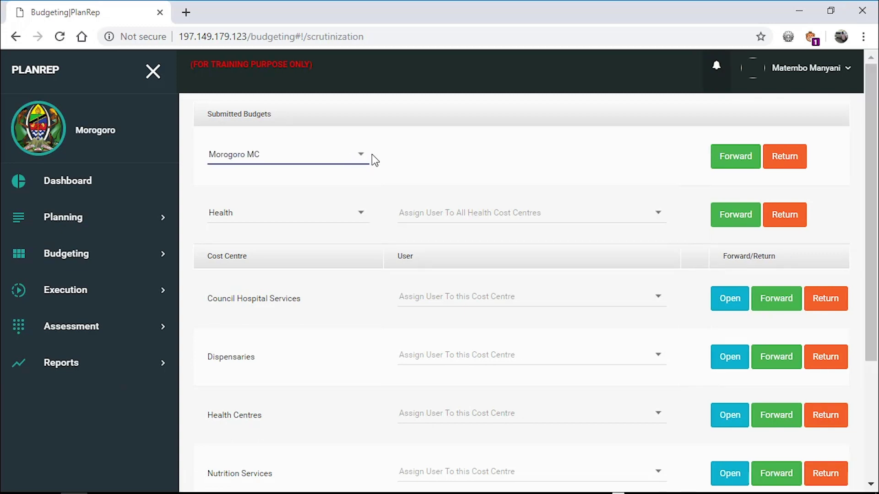
{"action": "left_click", "coordinate": [361, 216]}
{"action": "left_click", "coordinate": [373, 210]}
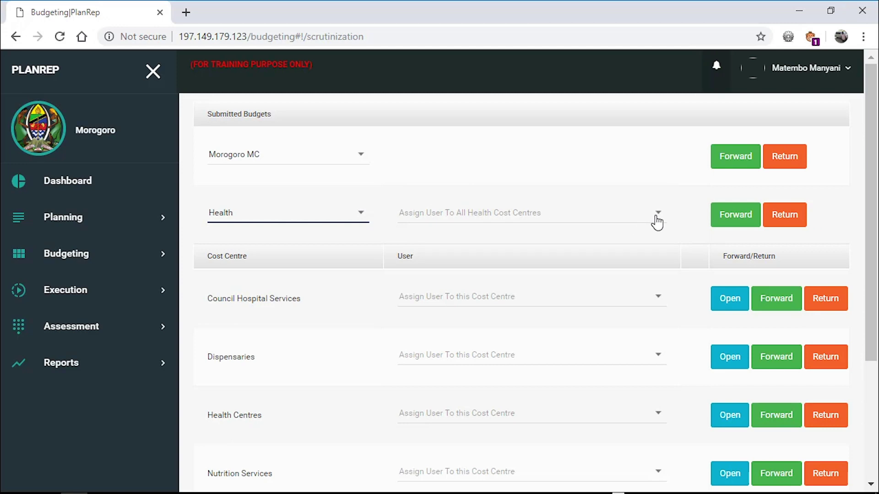
- Assign the RMO user to all Health cost centres
{"action": "left_click", "coordinate": [654, 220]}
{"action": "scroll", "coordinate": [658, 221], "scroll_direction": "down", "scroll_amount": 5}
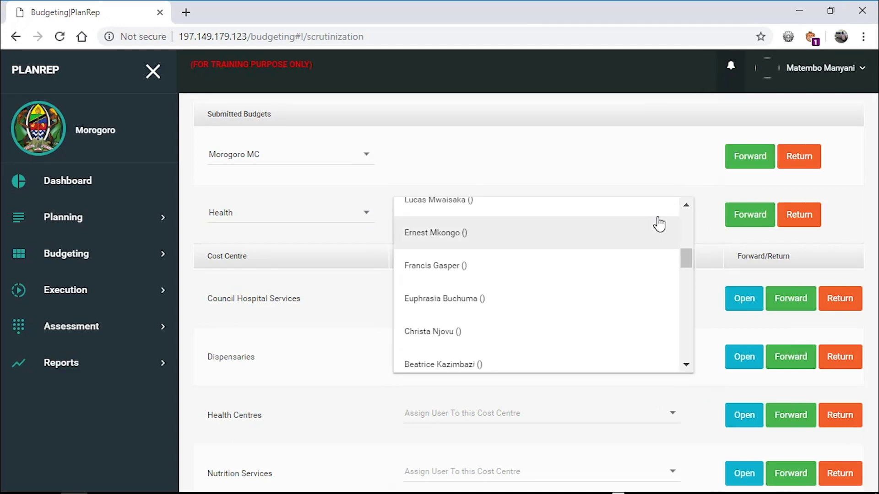
{"action": "scroll", "coordinate": [659, 224], "scroll_direction": "down", "scroll_amount": 5}
{"action": "scroll", "coordinate": [660, 224], "scroll_direction": "up", "scroll_amount": 2}
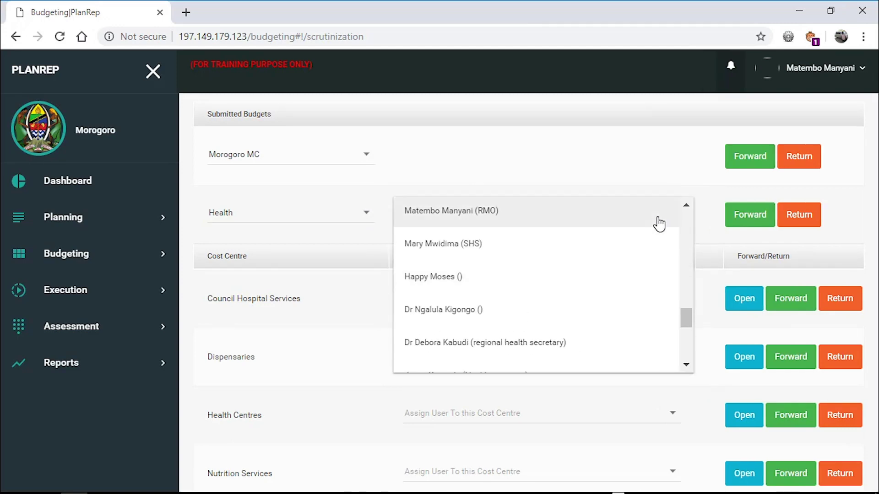
{"action": "left_click", "coordinate": [585, 222]}
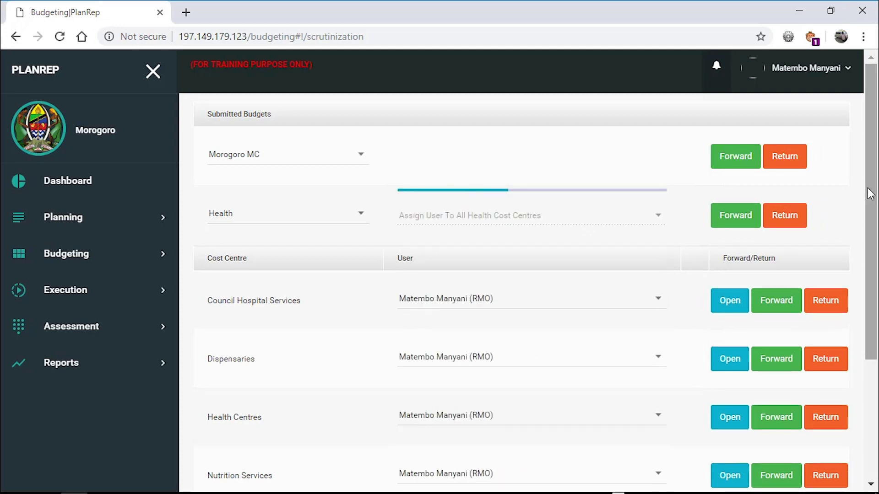
{"action": "mouse_move", "coordinate": [870, 193]}
{"action": "left_mouse_down"}
{"action": "mouse_move", "coordinate": [874, 299]}
{"action": "mouse_move", "coordinate": [874, 174]}
{"action": "left_mouse_up"}
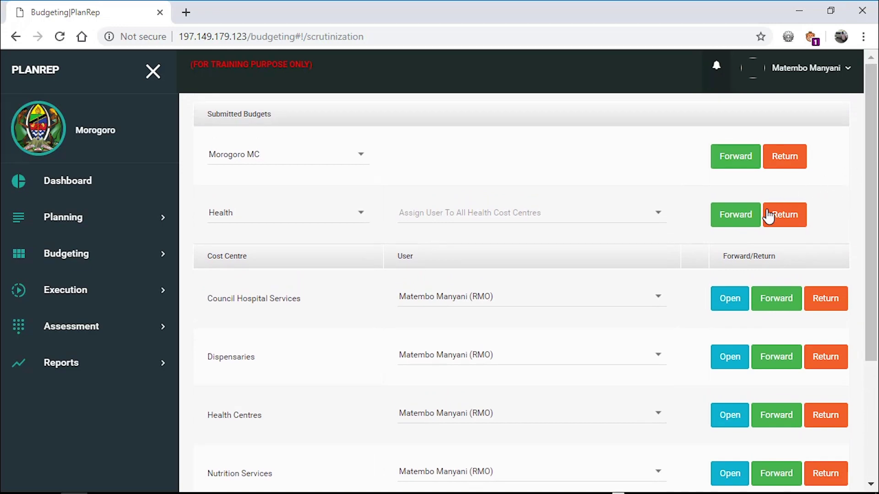
- Forward the Health budget to PO-RALG with comment 'Nawasilisha Mapango wa Halmashauri ya Manispaa ya Morogoro'
{"action": "left_click", "coordinate": [740, 222]}
{"action": "left_click", "coordinate": [467, 211]}
{"action": "type", "text": "Nawa"}
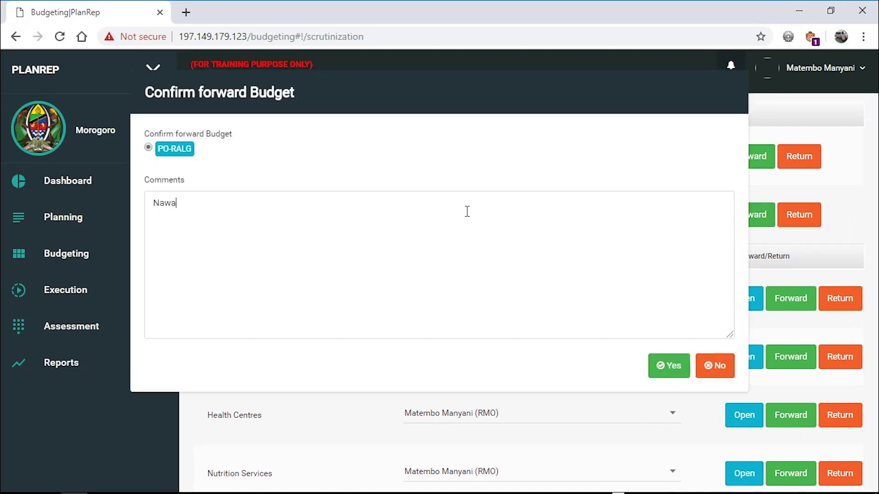
{"action": "type", "text": "silisha Mapango wa Ha"}
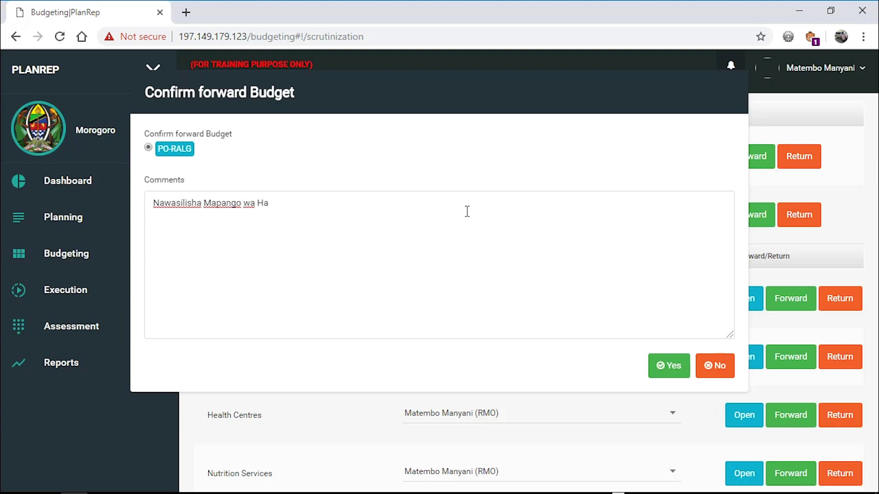
{"action": "type", "text": "lmashauri ya Mor"}
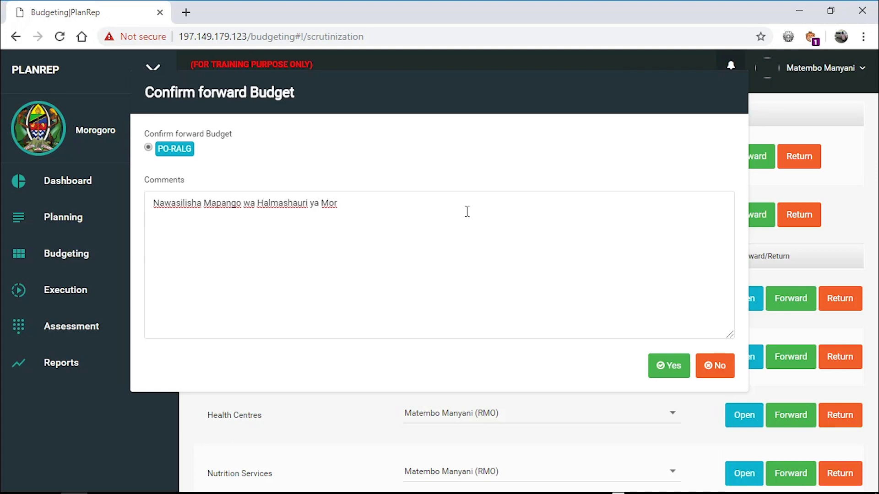
{"action": "key", "text": "BackSpace"}
{"action": "key", "text": "BackSpace"}
{"action": "key", "text": "BackSpace"}
{"action": "type", "text": "Manispaa ya Morogoro"}
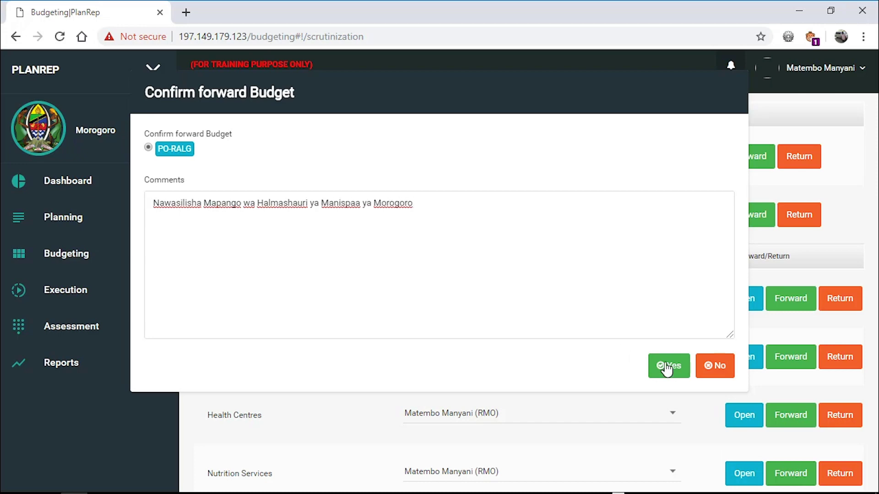
{"action": "left_click", "coordinate": [667, 367]}
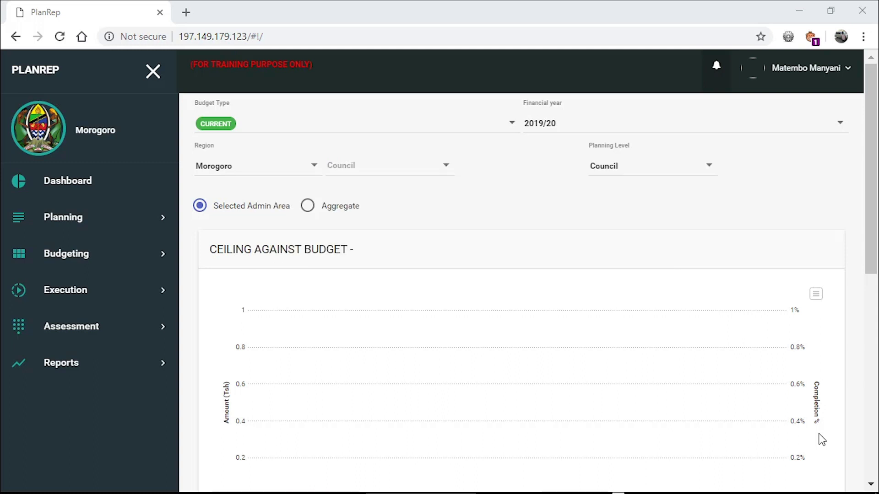
- Open Approve Reallocation and load Mvomero DC's 218 items totalling -35,212,533.05
{"action": "left_click", "coordinate": [135, 294]}
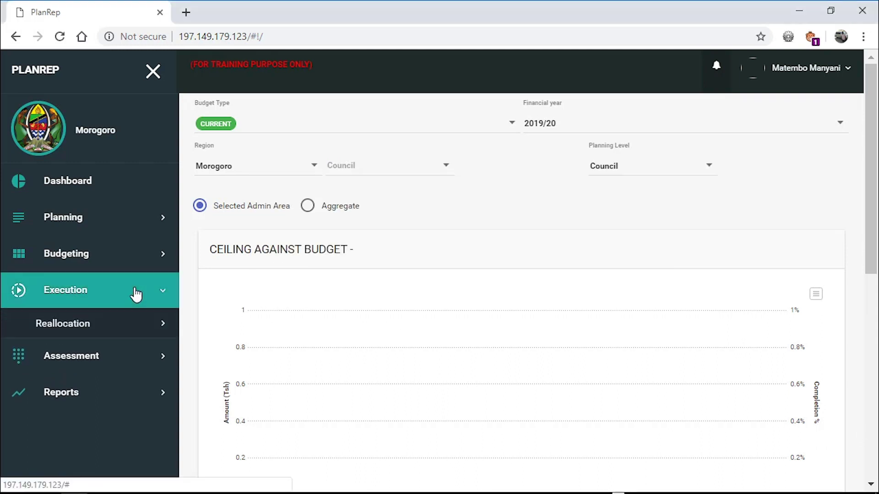
{"action": "left_click", "coordinate": [129, 331]}
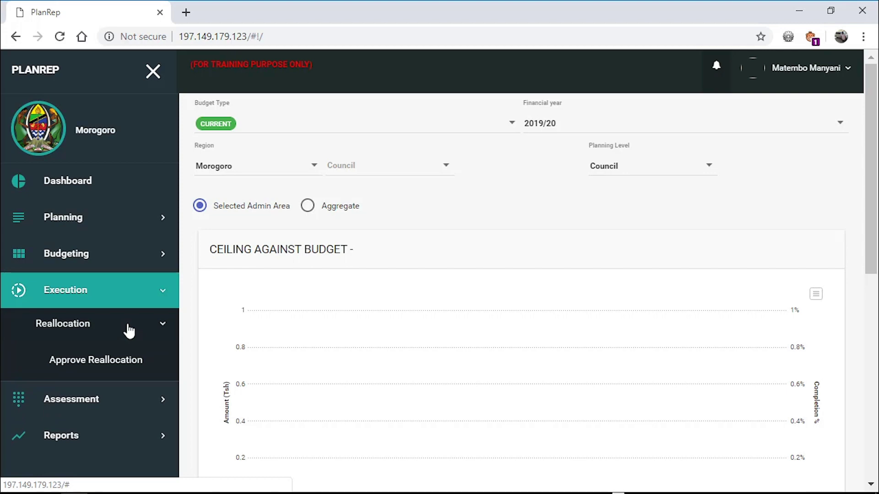
{"action": "left_click", "coordinate": [128, 362]}
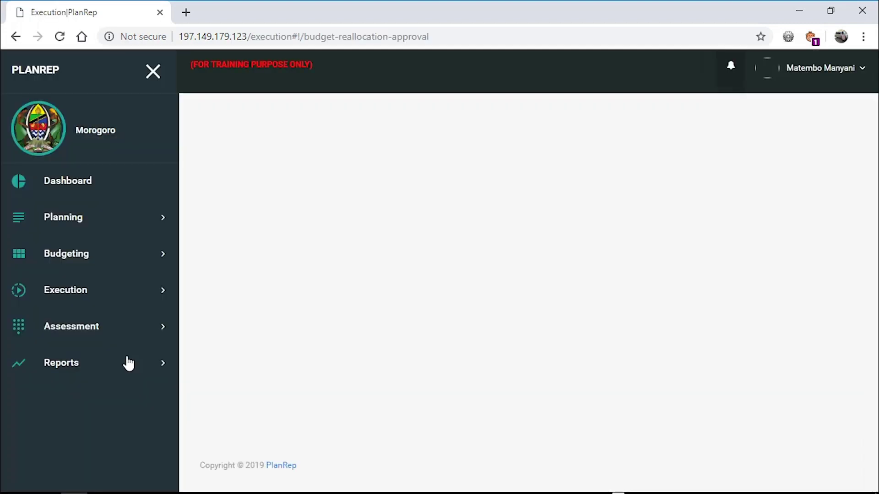
{"action": "left_click", "coordinate": [267, 133]}
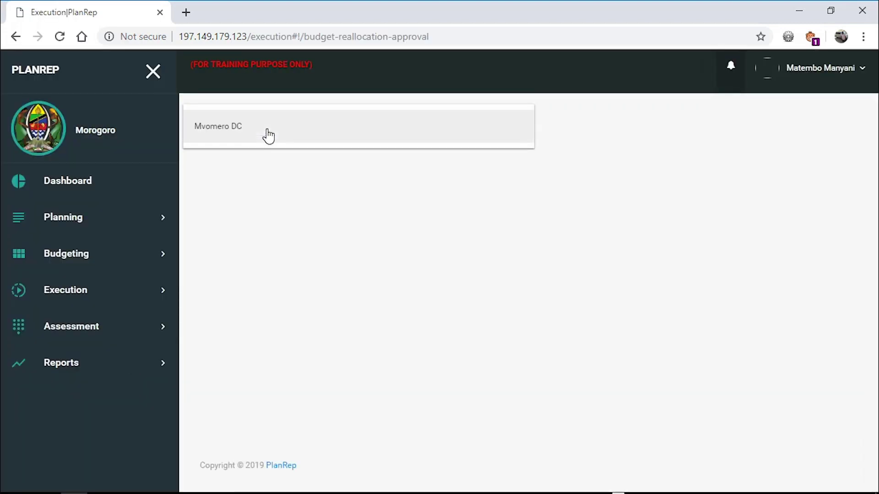
{"action": "left_click", "coordinate": [267, 135]}
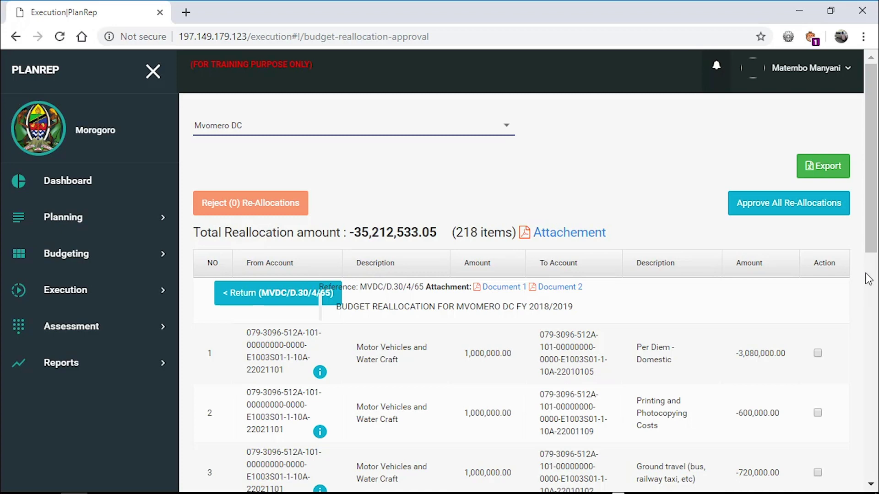
- Tick Mvomero DC's first two reallocation rows for rejection
{"action": "left_click_drag", "start_coordinate": [872, 252], "coordinate": [873, 244]}
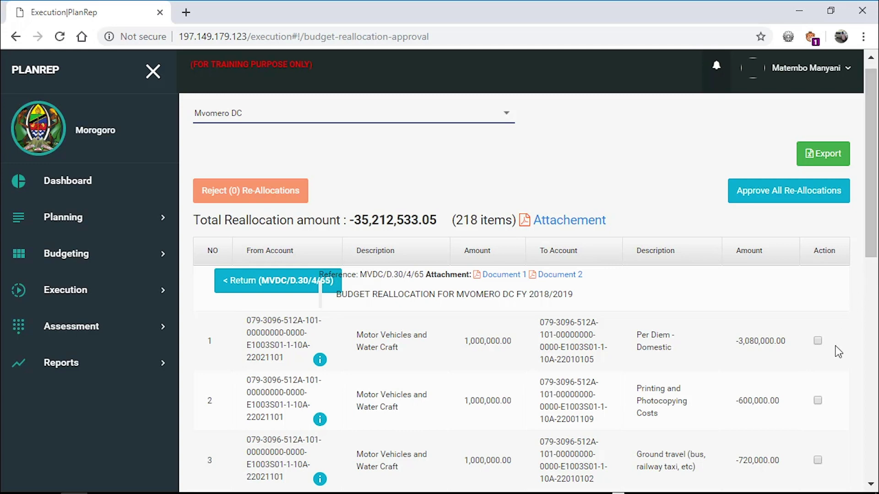
{"action": "left_click", "coordinate": [818, 341]}
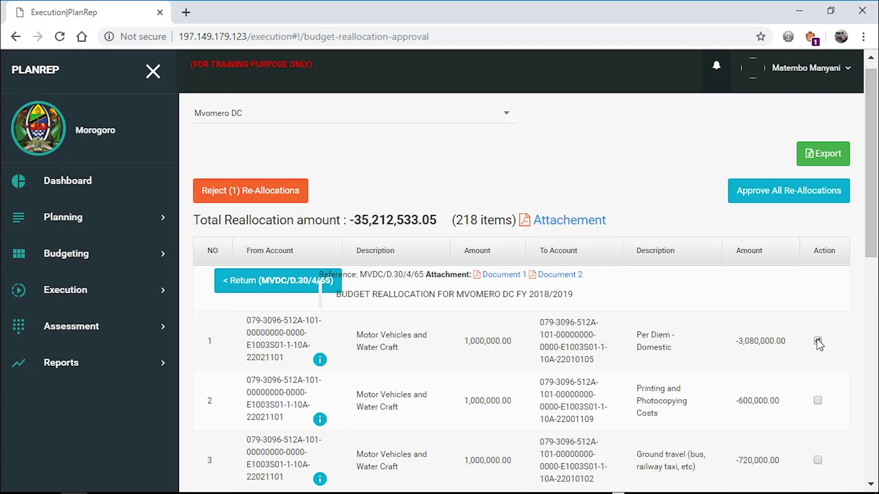
{"action": "left_click", "coordinate": [818, 401]}
- Close the Reject (2) Re-Allocations form unused and open the Approve All Re-Allocations form
{"action": "scroll", "coordinate": [819, 405], "scroll_direction": "down", "scroll_amount": 1}
{"action": "left_click", "coordinate": [268, 155]}
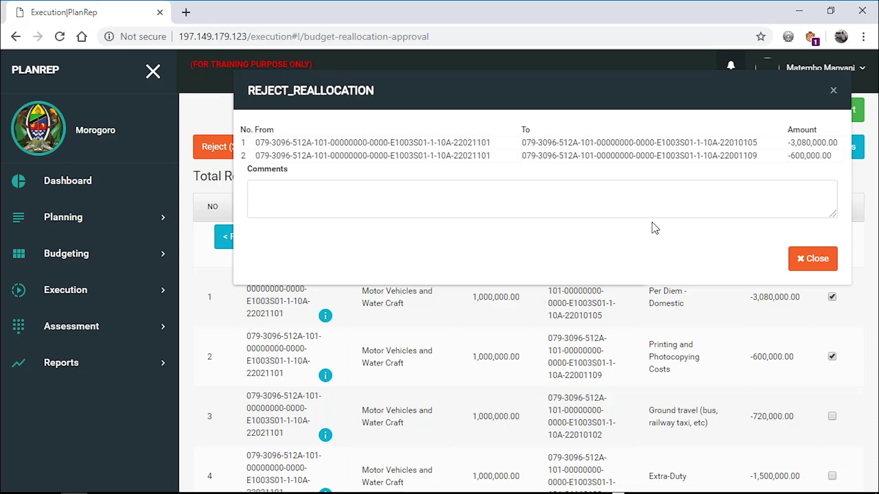
{"action": "left_click", "coordinate": [817, 261]}
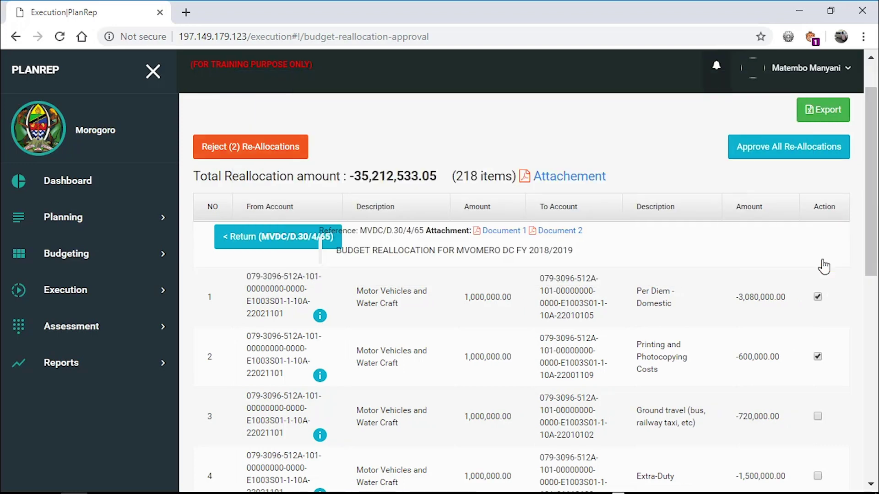
{"action": "left_click", "coordinate": [789, 148]}
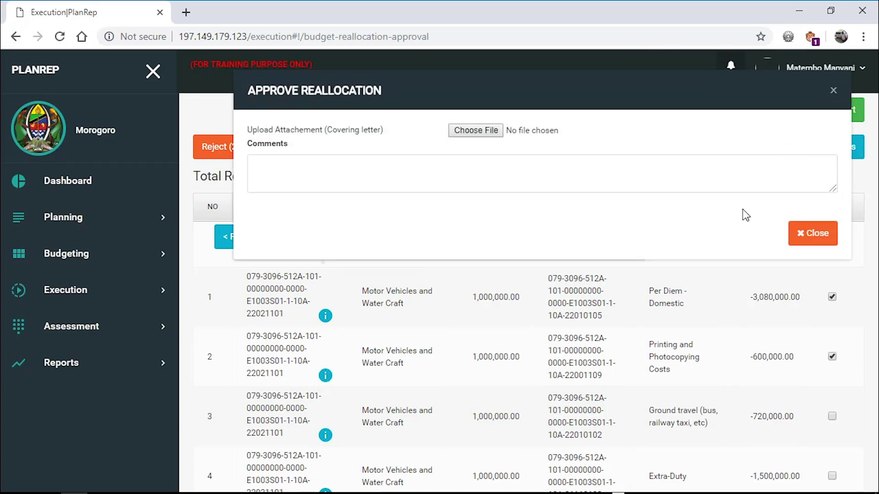
- Attach JALADA.jpg, comment 'Nawasilisha vifungu kwa ajili ya kufanyiwa reallocation', and submit the approval
{"action": "left_click", "coordinate": [483, 132]}
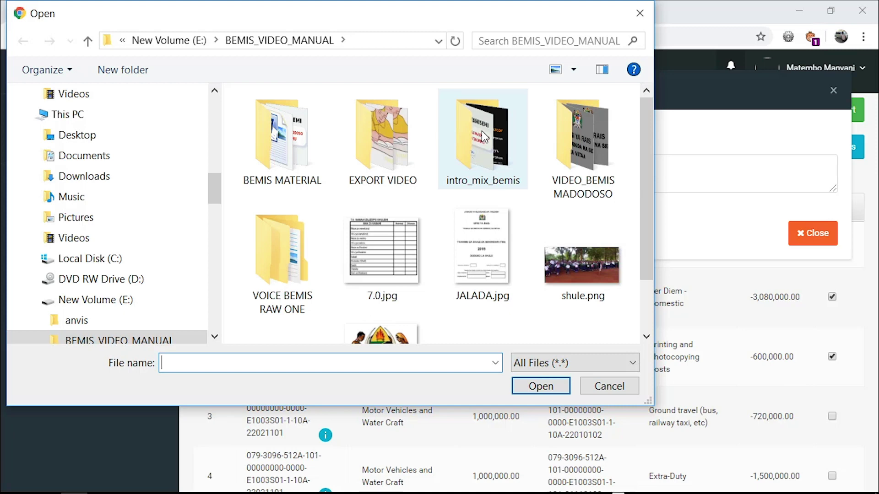
{"action": "left_click", "coordinate": [488, 215]}
{"action": "left_click", "coordinate": [529, 386]}
{"action": "left_click", "coordinate": [322, 163]}
{"action": "type", "text": "Nawasili"}
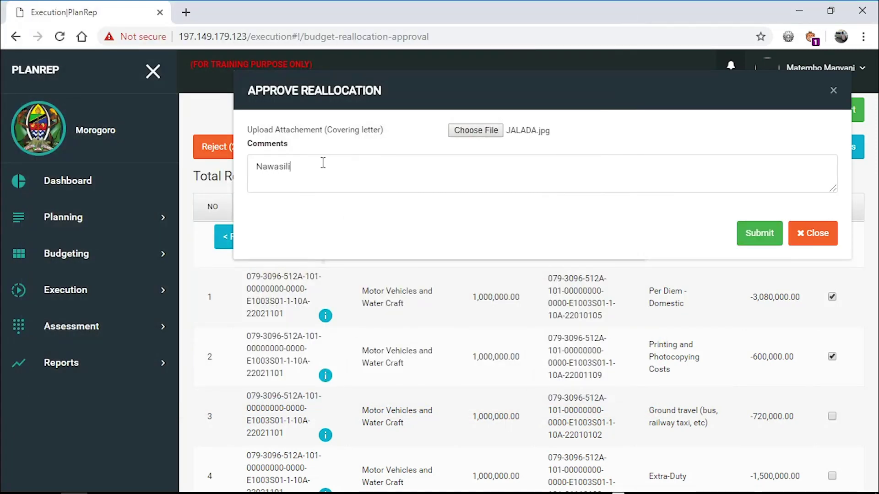
{"action": "type", "text": "sha vifungu kwa ajili ya kufanyiwa reallocation"}
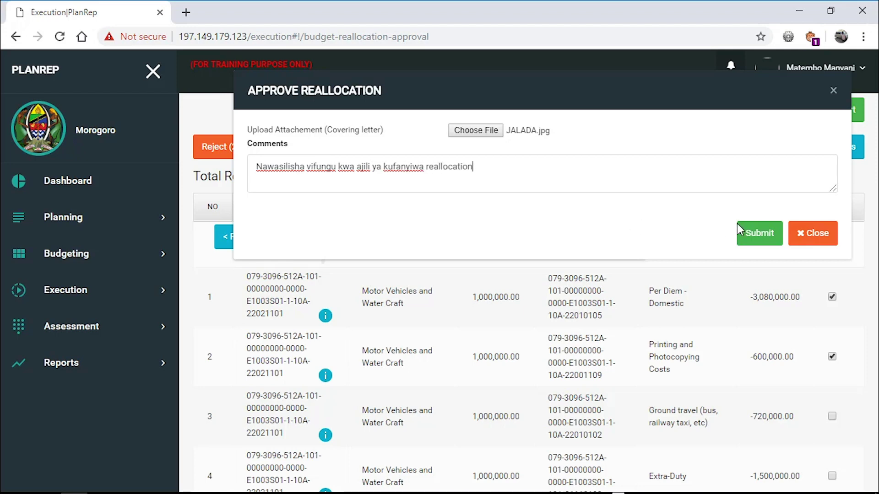
{"action": "left_click", "coordinate": [757, 235]}
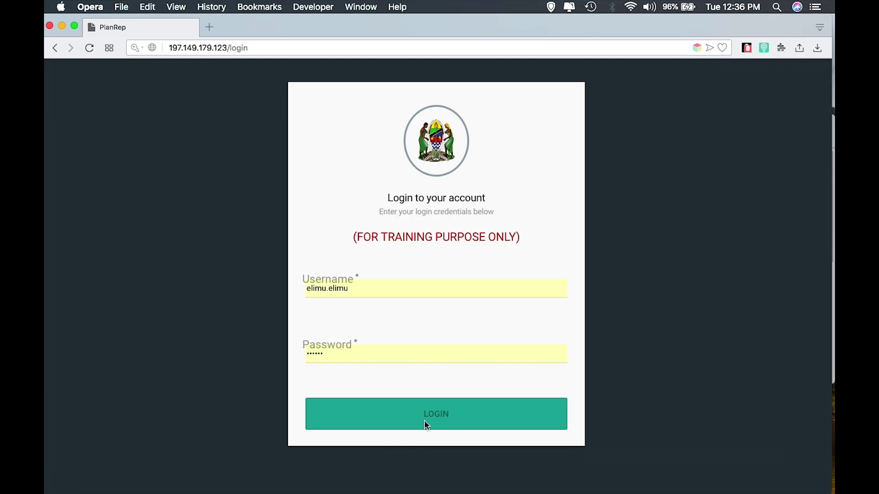
- Sign in to PlanRep as the PO RALG user
{"action": "left_click", "coordinate": [443, 415]}
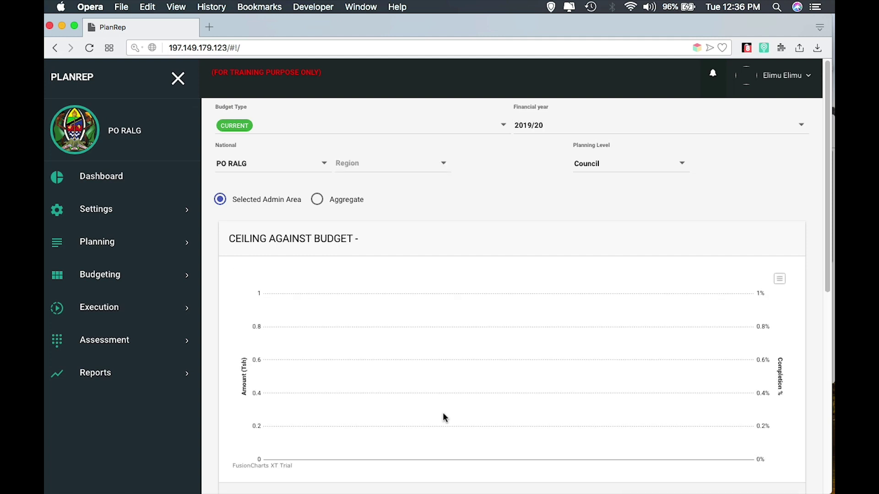
- Open Approve Reallocation and load Ilala MC's reallocation items
{"action": "left_click", "coordinate": [130, 313]}
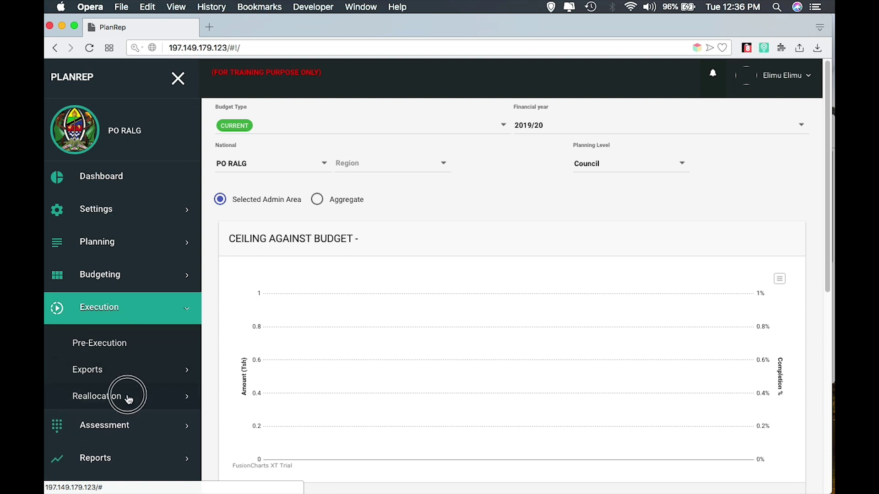
{"action": "left_click", "coordinate": [127, 397]}
{"action": "left_click", "coordinate": [134, 456]}
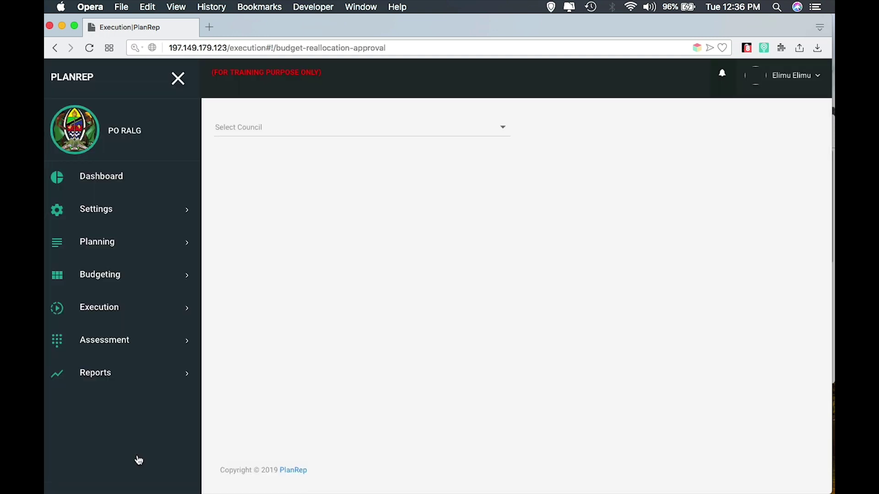
{"action": "left_click", "coordinate": [371, 135]}
{"action": "left_click", "coordinate": [342, 162]}
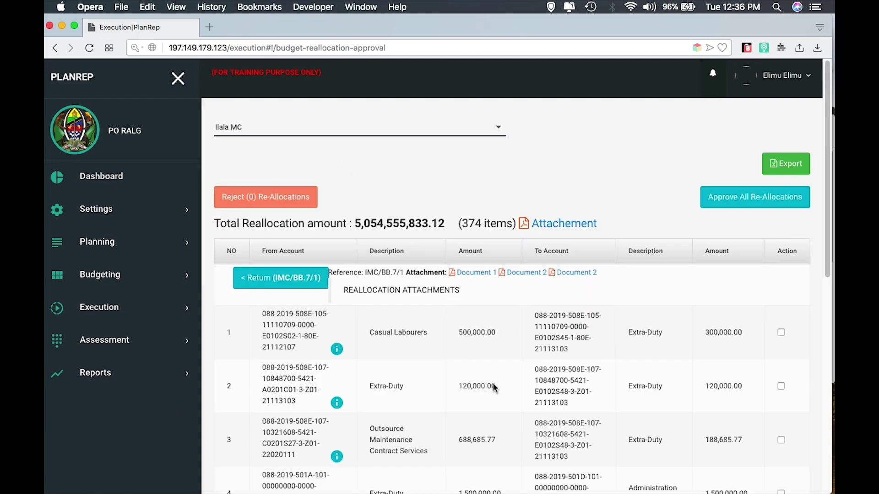
- Review Ilala MC's 374 items and tick the first two for rejection
{"action": "scroll", "coordinate": [493, 386], "scroll_direction": "down", "scroll_amount": 10}
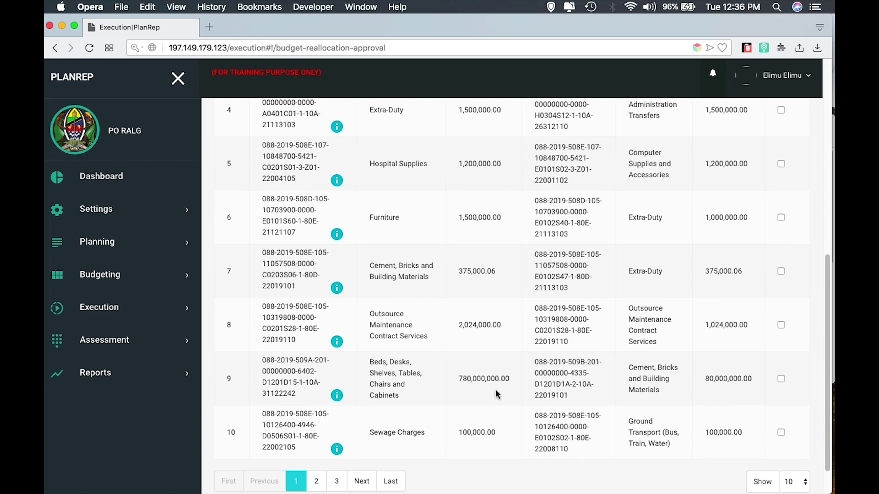
{"action": "scroll", "coordinate": [495, 389], "scroll_direction": "up", "scroll_amount": 10}
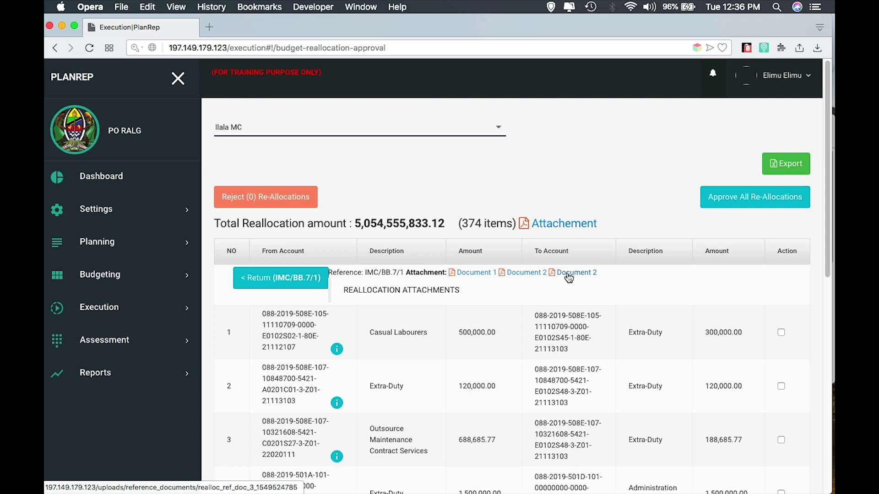
{"action": "left_click", "coordinate": [781, 333]}
{"action": "left_click", "coordinate": [781, 386]}
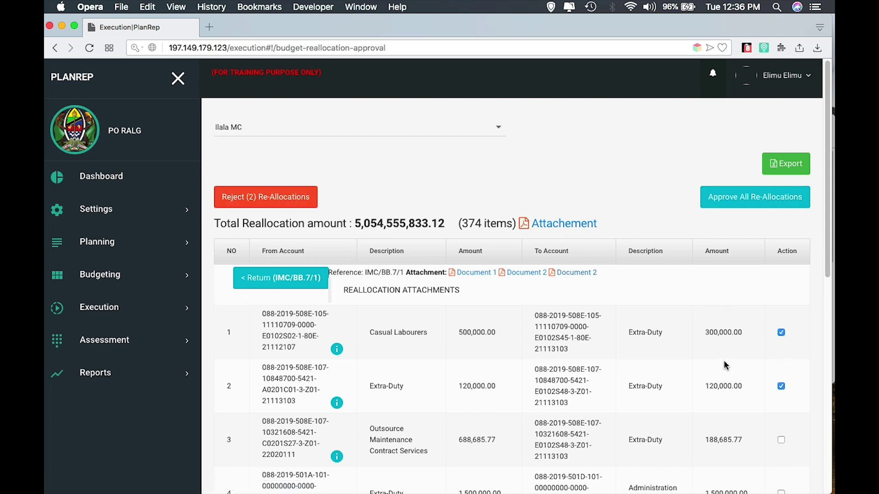
- Return Ilala MC's two marked reallocations with the comment 'Hazijakamilika'
{"action": "left_click", "coordinate": [284, 197]}
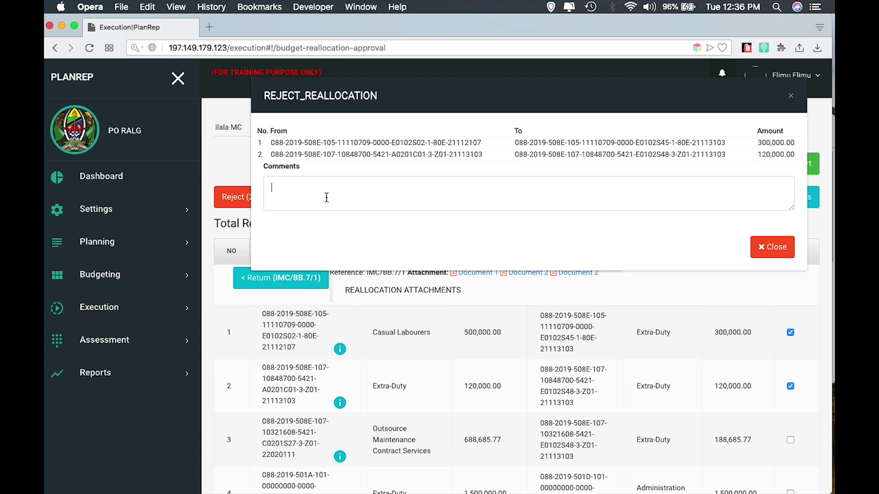
{"action": "type", "text": "Hazijakamilika"}
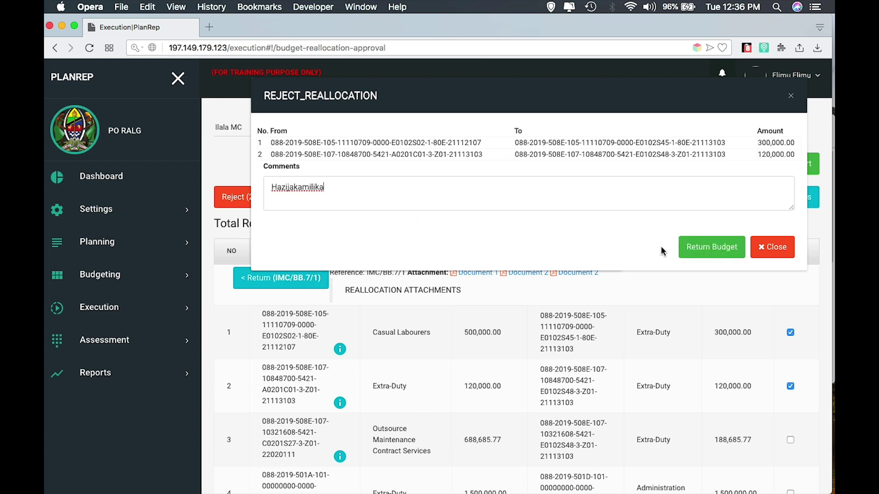
{"action": "left_click", "coordinate": [708, 246]}
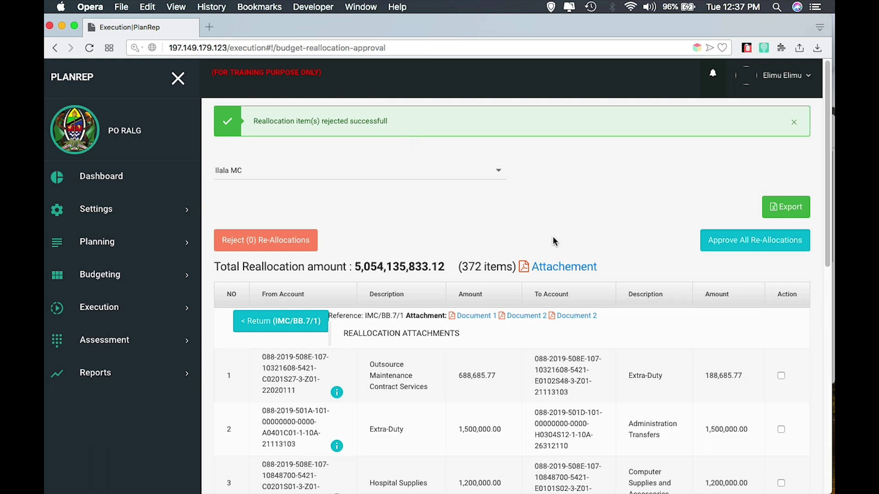
{"action": "left_click", "coordinate": [781, 377]}
- Approve all of Ilala MC's remaining reallocations with the comment 'Zimekamilika'
{"action": "left_click", "coordinate": [781, 483]}
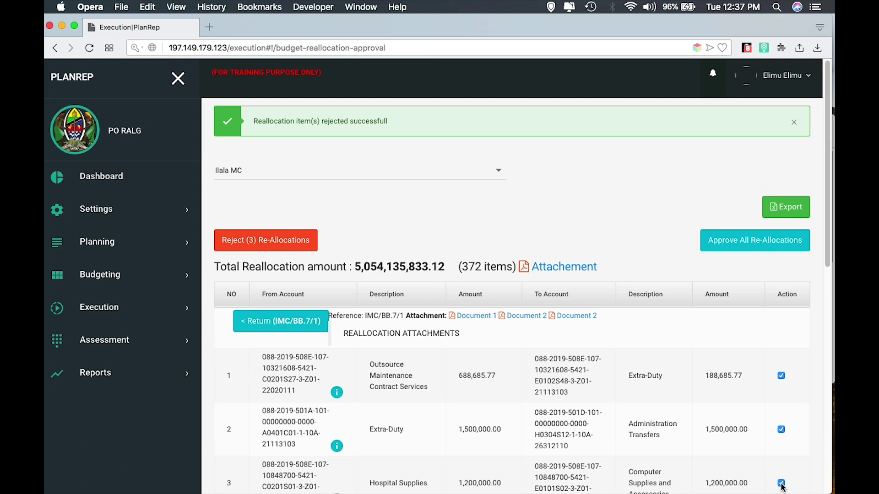
{"action": "left_click", "coordinate": [768, 245]}
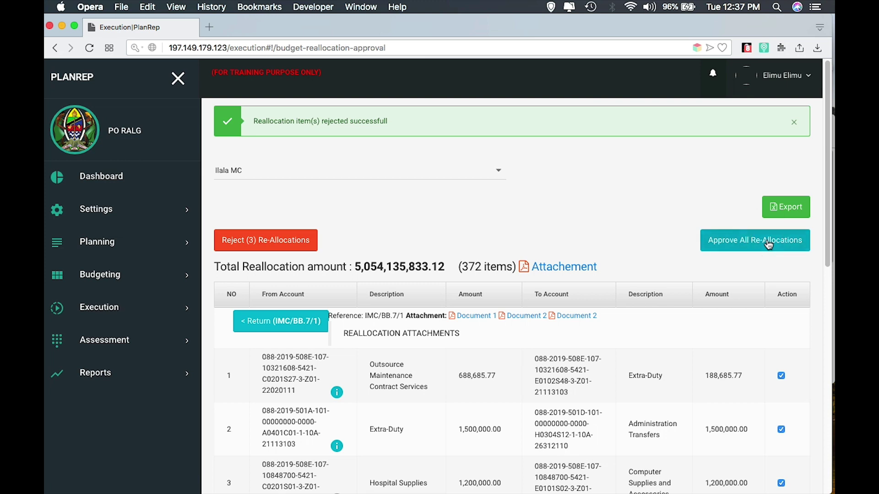
{"action": "left_click", "coordinate": [519, 156]}
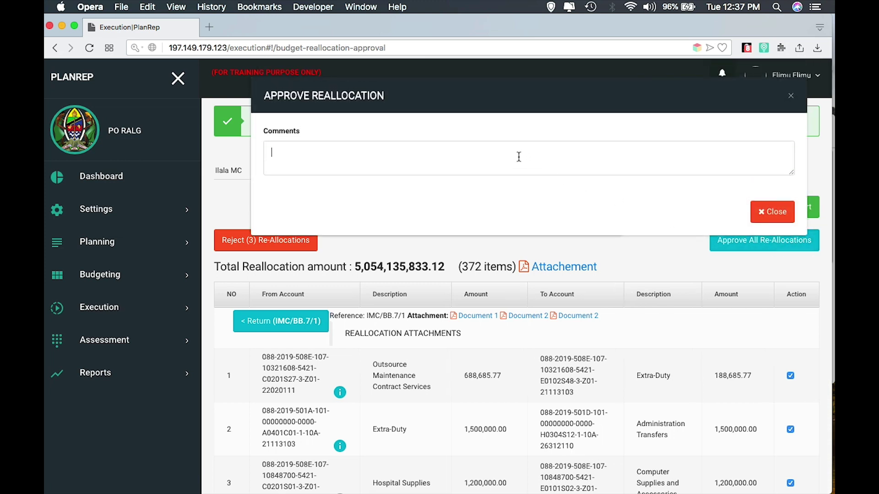
{"action": "type", "text": "Zimekamil"}
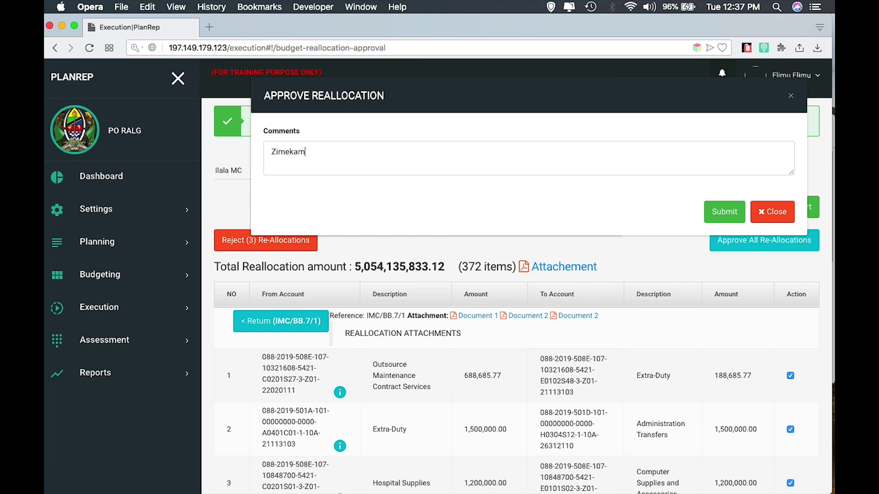
{"action": "type", "text": "ika"}
{"action": "left_click", "coordinate": [729, 214]}
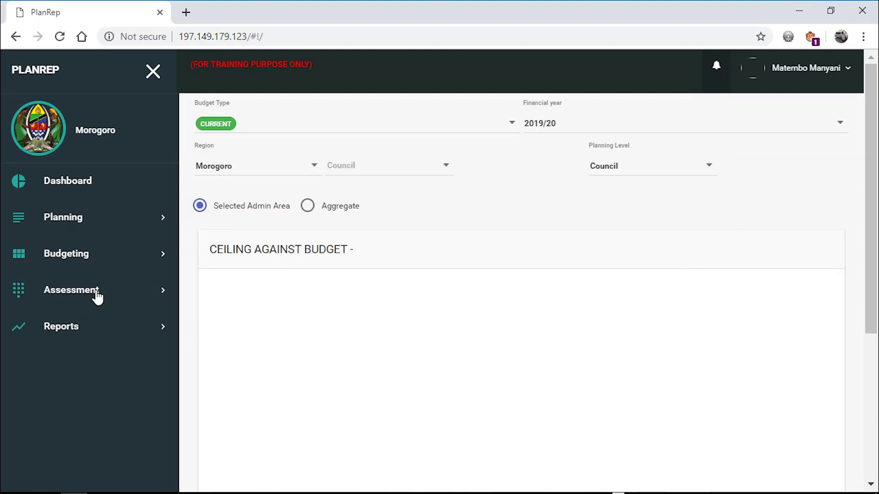
- Open Assessment > Comprehensive Plan Assessment to reach the Fill Assessment Form
{"action": "left_click", "coordinate": [97, 298]}
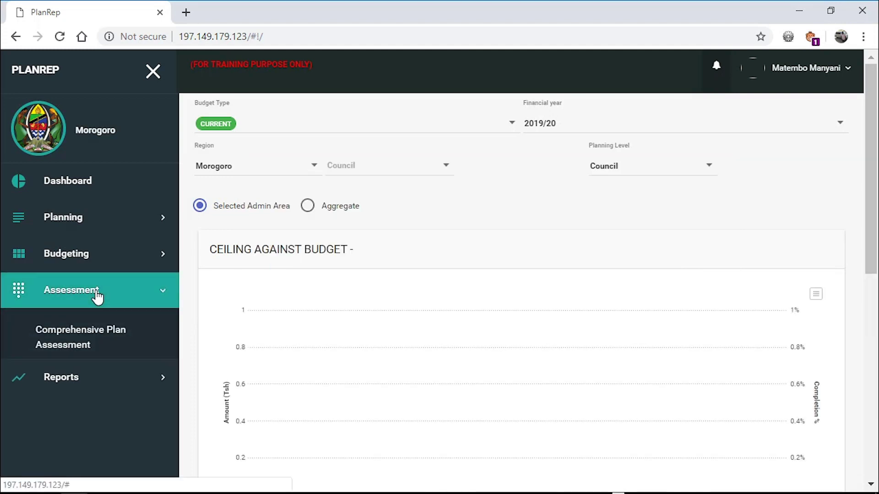
{"action": "left_click", "coordinate": [83, 338]}
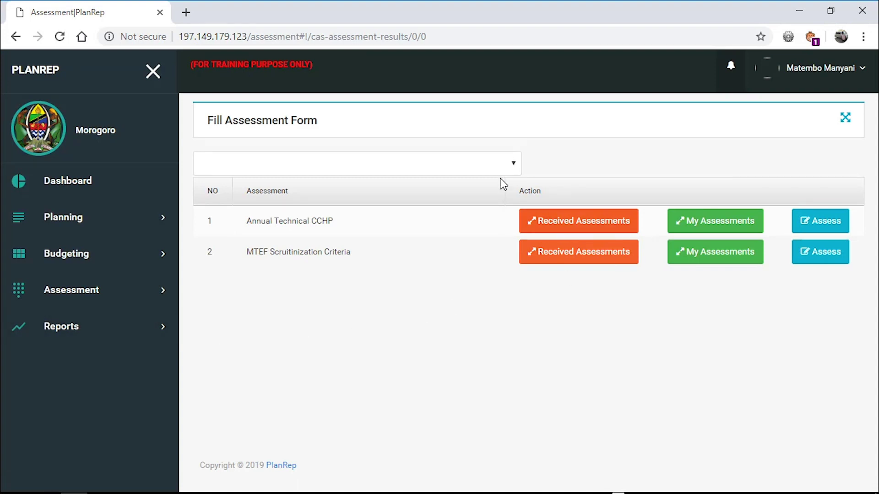
- Set the financial year to 2019/20 and list my Annual Technical CCHP assessments
{"action": "left_click", "coordinate": [479, 156]}
{"action": "left_click", "coordinate": [357, 205]}
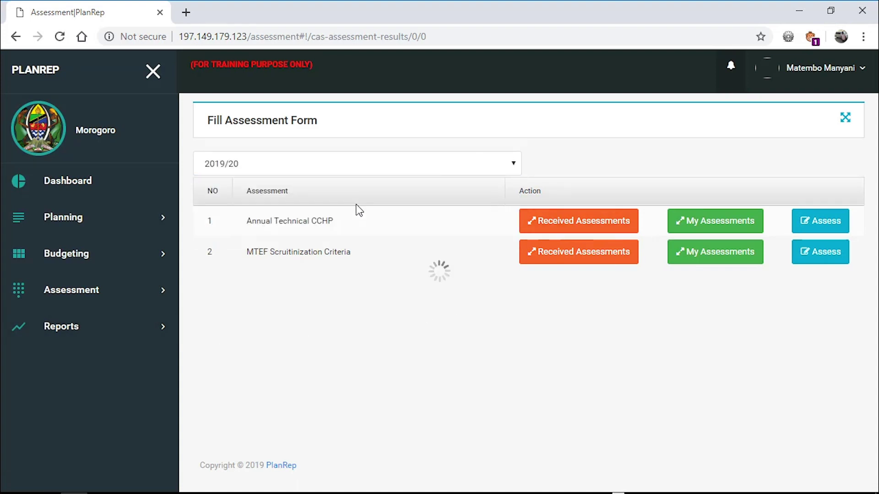
{"action": "left_click", "coordinate": [707, 223]}
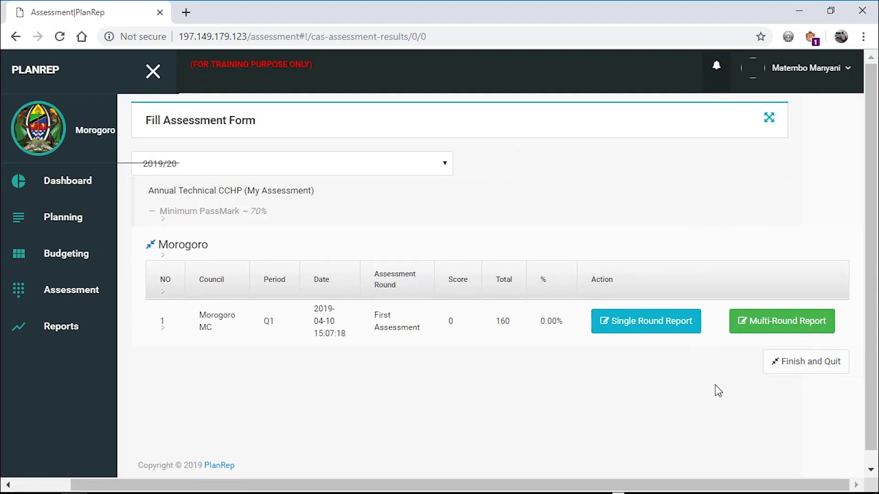
- Review Morogoro MC's Single Round Report, then close it
{"action": "left_click", "coordinate": [661, 321]}
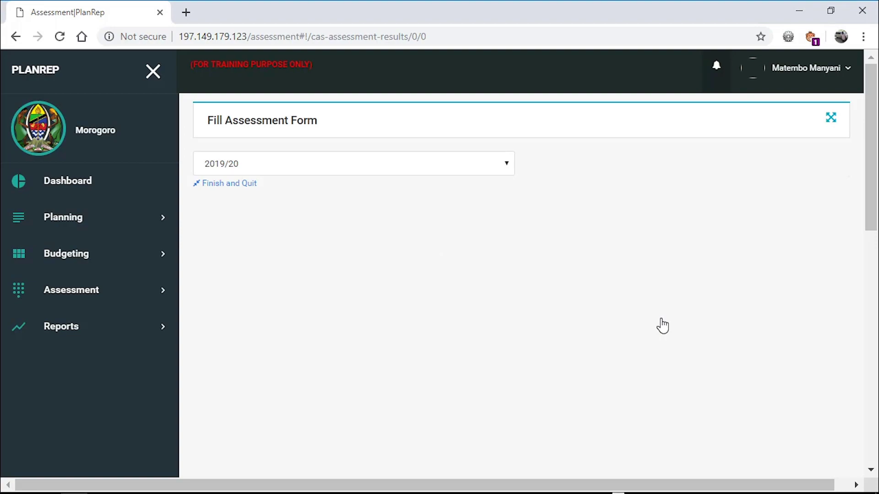
{"action": "scroll", "coordinate": [745, 280], "scroll_direction": "down", "scroll_amount": 1}
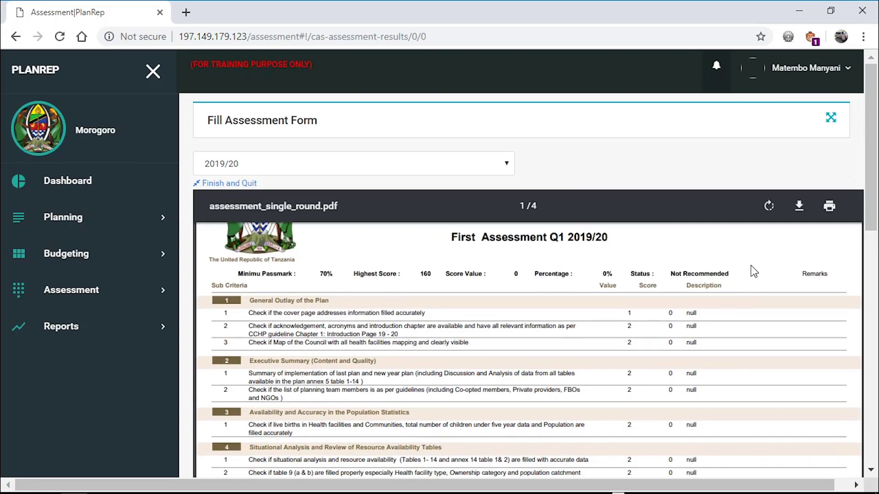
{"action": "scroll", "coordinate": [749, 279], "scroll_direction": "down", "scroll_amount": 6}
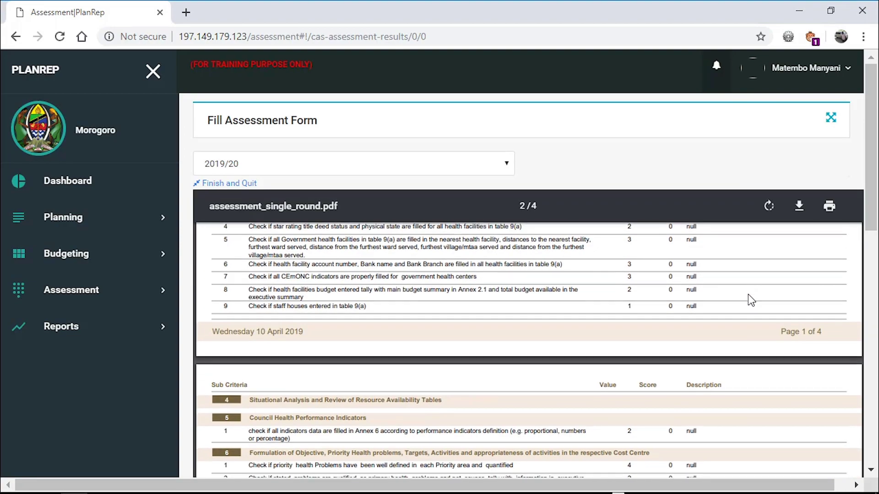
{"action": "scroll", "coordinate": [748, 294], "scroll_direction": "down", "scroll_amount": 8}
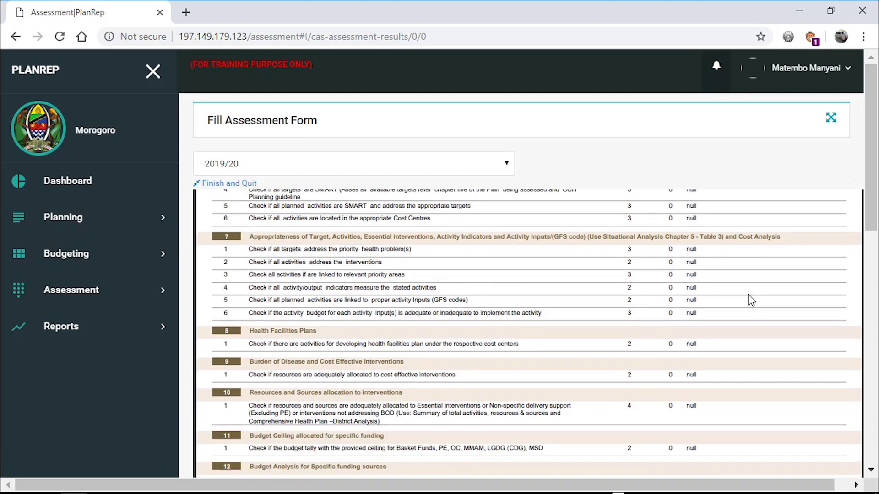
{"action": "scroll", "coordinate": [748, 295], "scroll_direction": "up", "scroll_amount": 15}
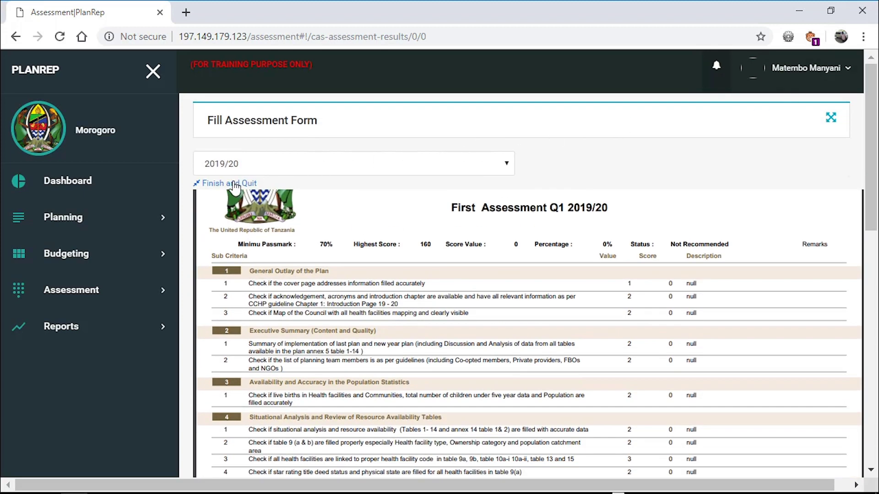
{"action": "left_click", "coordinate": [235, 185]}
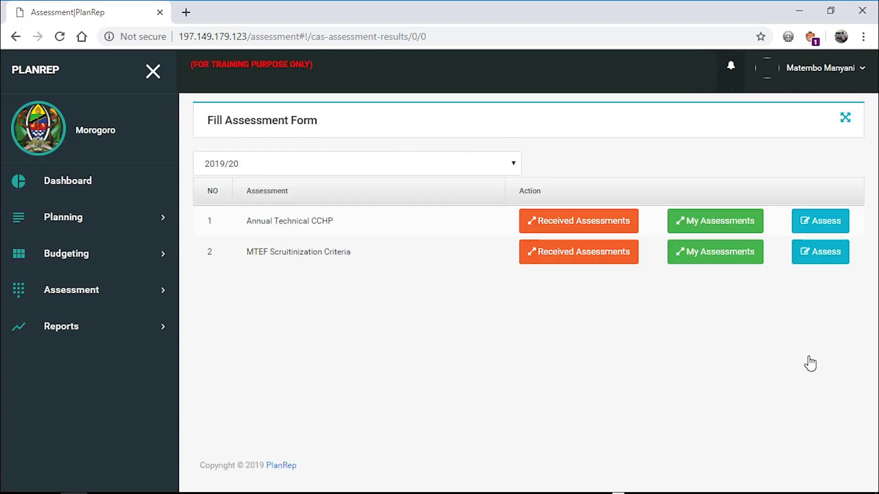
{"action": "left_click", "coordinate": [573, 224]}
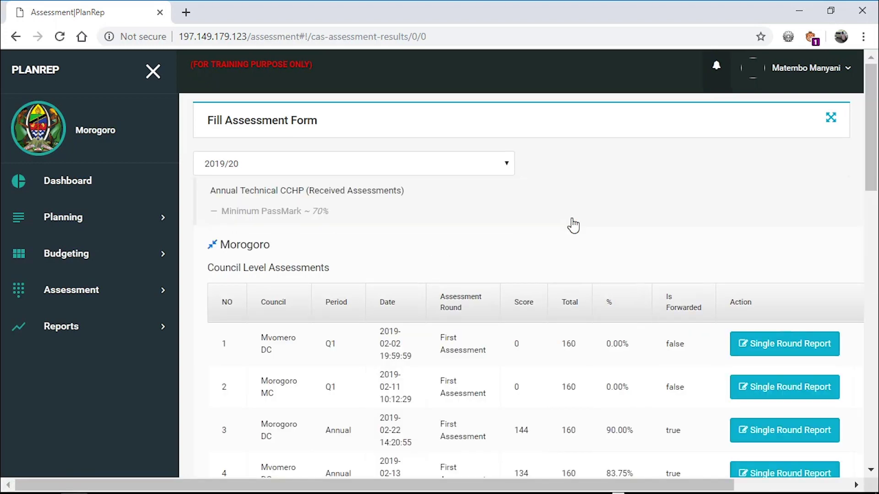
{"action": "left_click_drag", "start_coordinate": [875, 137], "coordinate": [869, 205]}
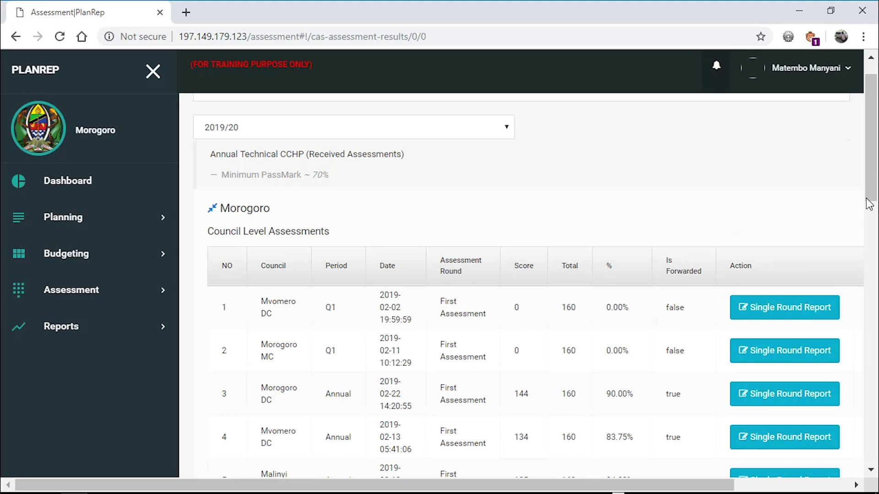
{"action": "left_click", "coordinate": [793, 316]}
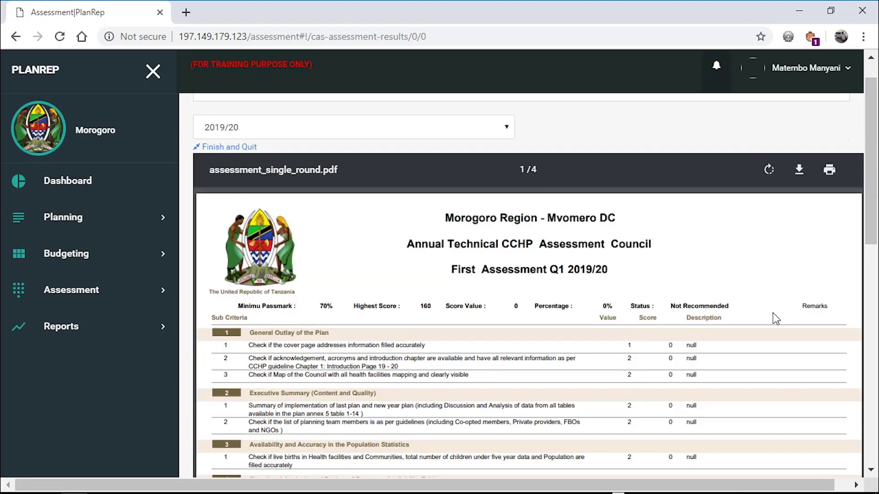
{"action": "left_click", "coordinate": [234, 147]}
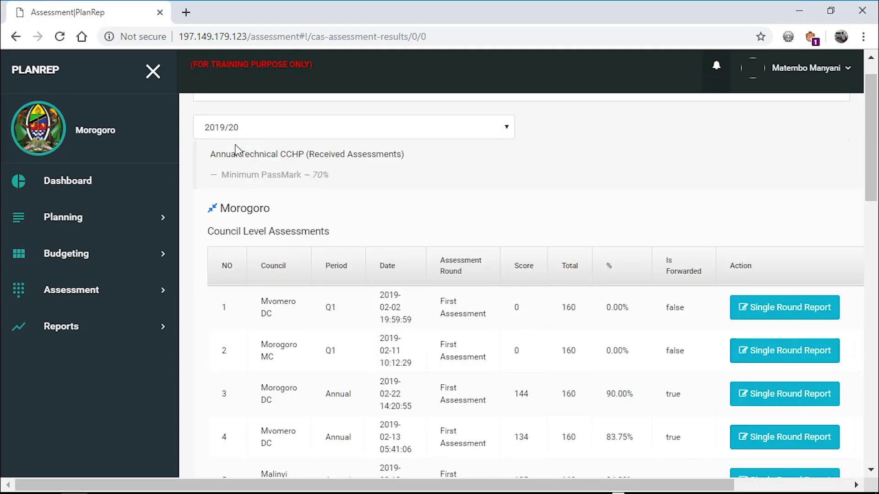
{"action": "scroll", "coordinate": [872, 137], "scroll_direction": "up", "scroll_amount": 1}
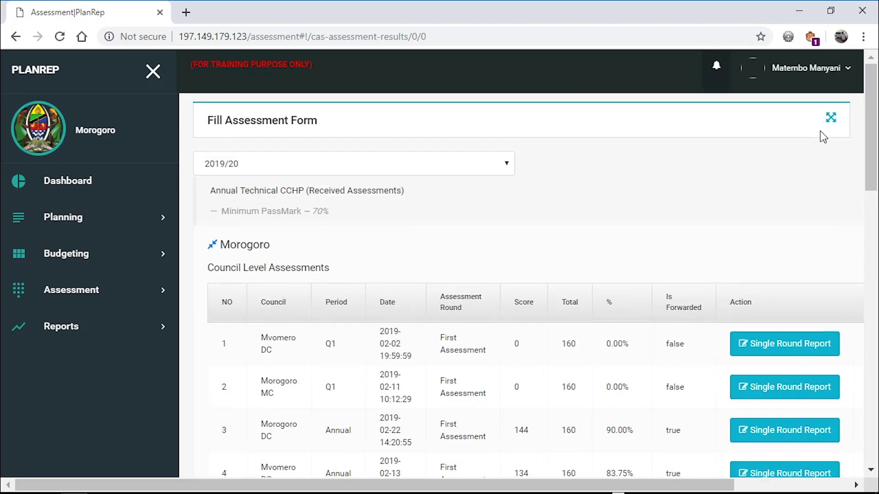
{"action": "left_click", "coordinate": [830, 116]}
{"action": "left_click", "coordinate": [380, 164]}
{"action": "left_click", "coordinate": [317, 204]}
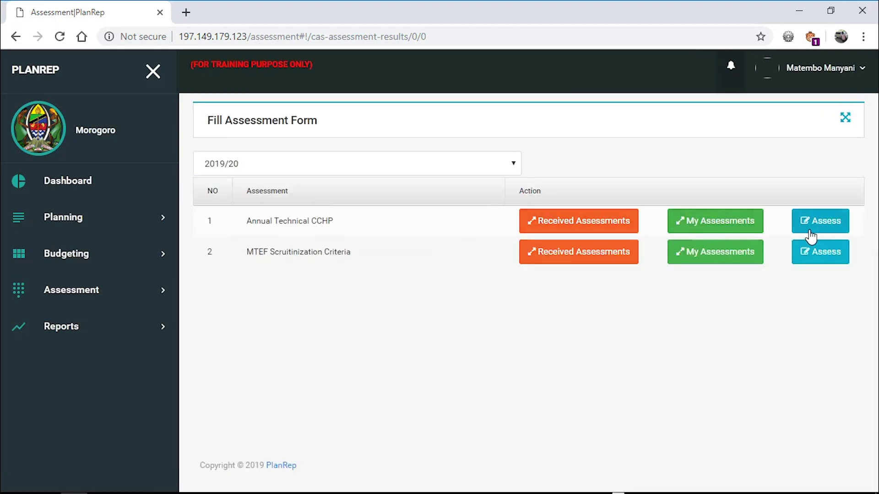
- Load the MTEF Scruitinization Criteria for Morogoro MC, First Assessment, 2019/20 - Q1
{"action": "left_click", "coordinate": [813, 255]}
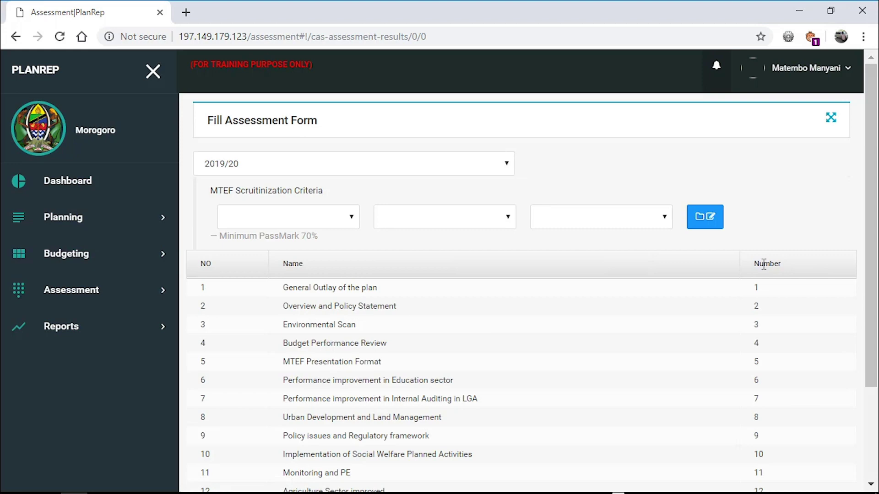
{"action": "left_click", "coordinate": [306, 219]}
{"action": "left_click", "coordinate": [274, 258]}
{"action": "left_click", "coordinate": [459, 222]}
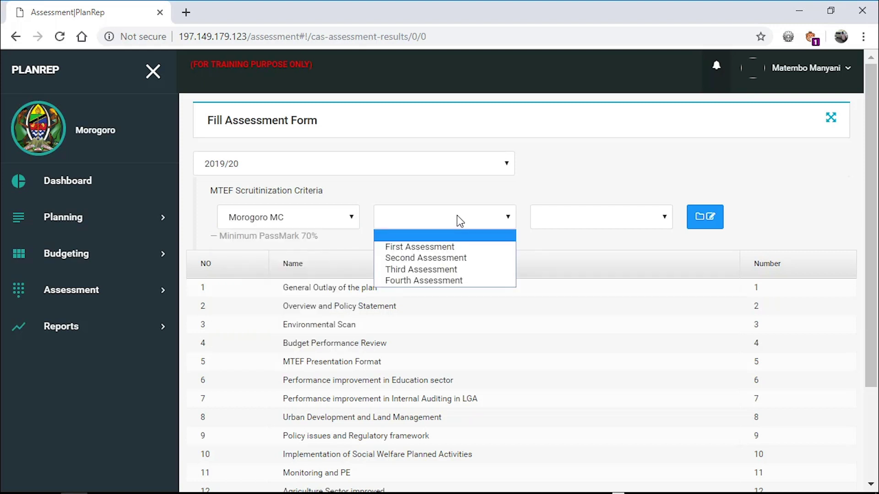
{"action": "left_click", "coordinate": [448, 247]}
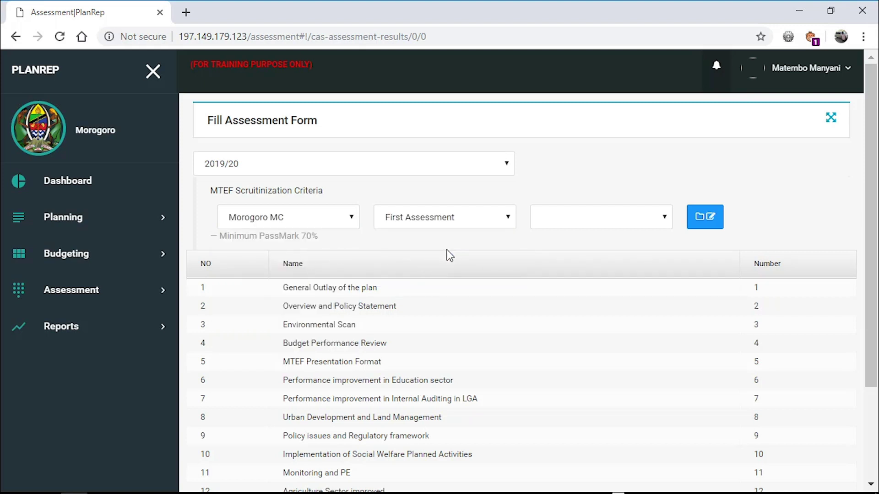
{"action": "left_click", "coordinate": [559, 218]}
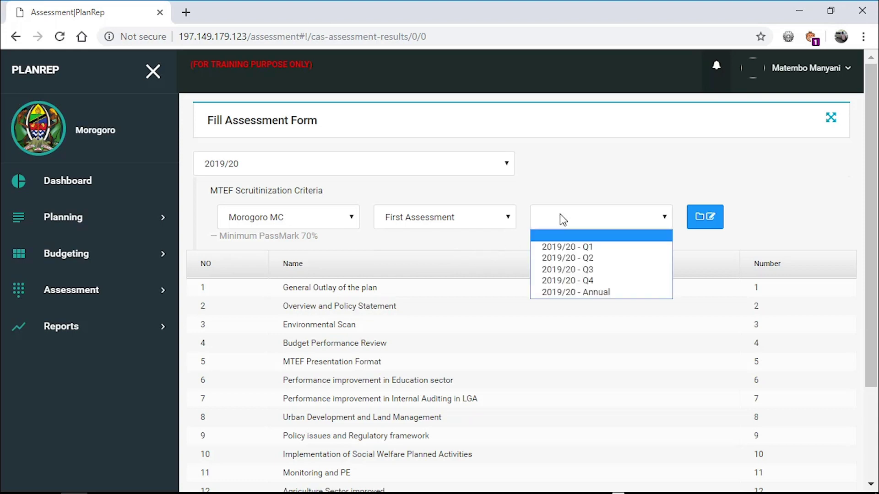
{"action": "left_click", "coordinate": [559, 248]}
{"action": "scroll", "coordinate": [556, 247], "scroll_direction": "down", "scroll_amount": 2}
{"action": "left_click", "coordinate": [700, 133]}
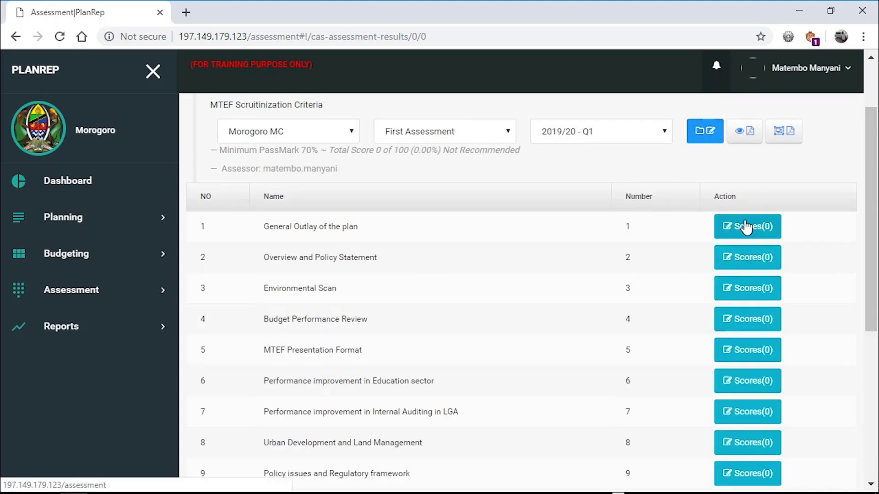
- Review the General Outlay and Overview and Policy Statement scoring panels without changing their 0 scores
{"action": "left_click", "coordinate": [745, 226]}
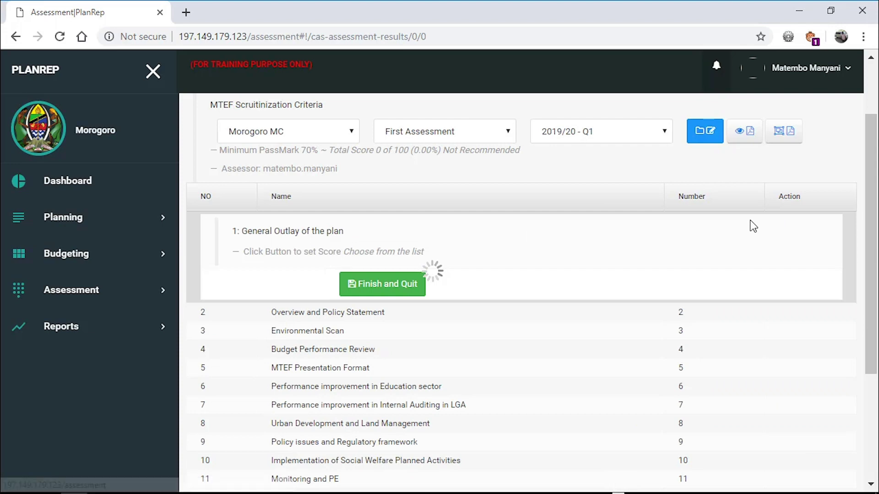
{"action": "left_click", "coordinate": [403, 285]}
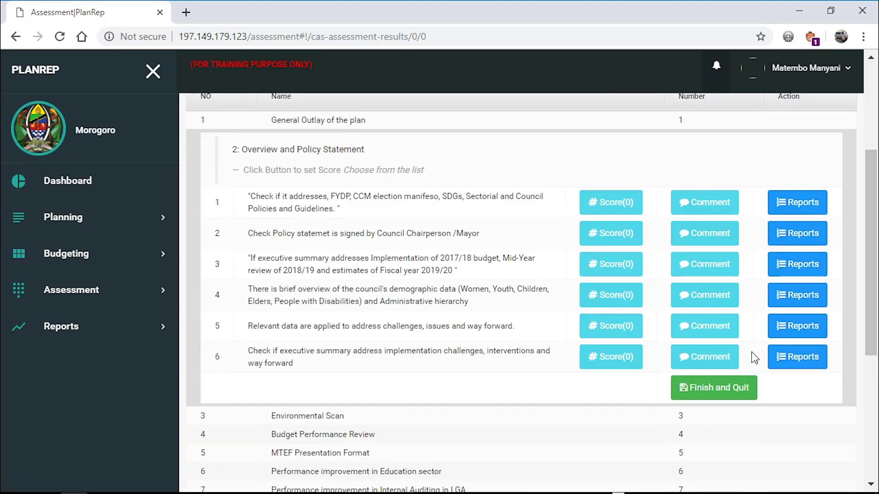
{"action": "left_click", "coordinate": [723, 391]}
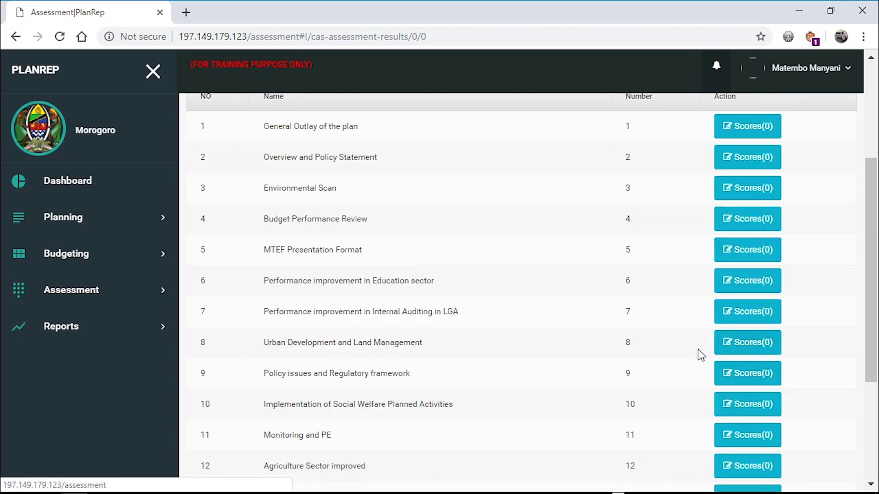
- Finish and quit the Morogoro MC assessment, confirming the save with every criterion at 0
{"action": "scroll", "coordinate": [869, 297], "scroll_direction": "down", "scroll_amount": 3}
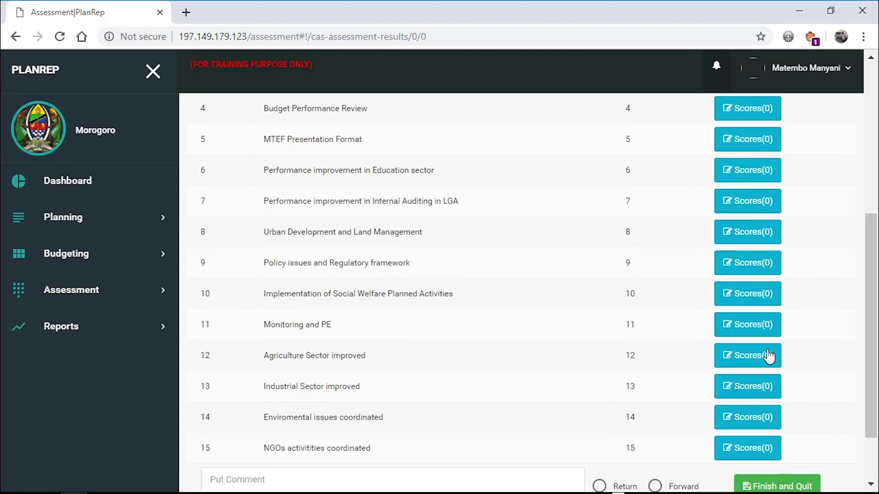
{"action": "scroll", "coordinate": [833, 361], "scroll_direction": "down", "scroll_amount": 2}
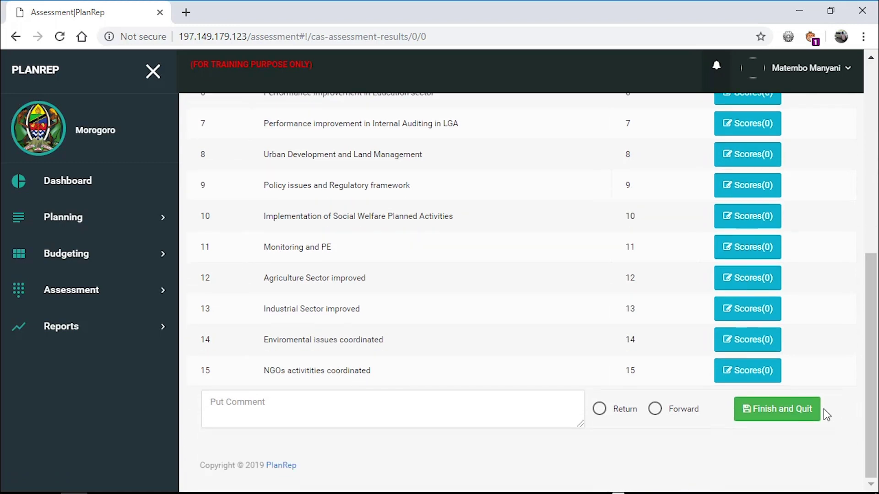
{"action": "left_click", "coordinate": [784, 412]}
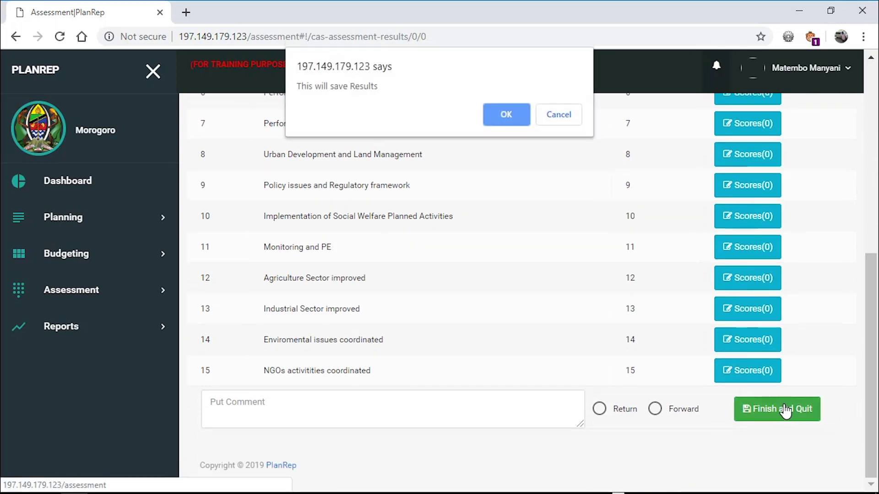
{"action": "left_click", "coordinate": [518, 114]}
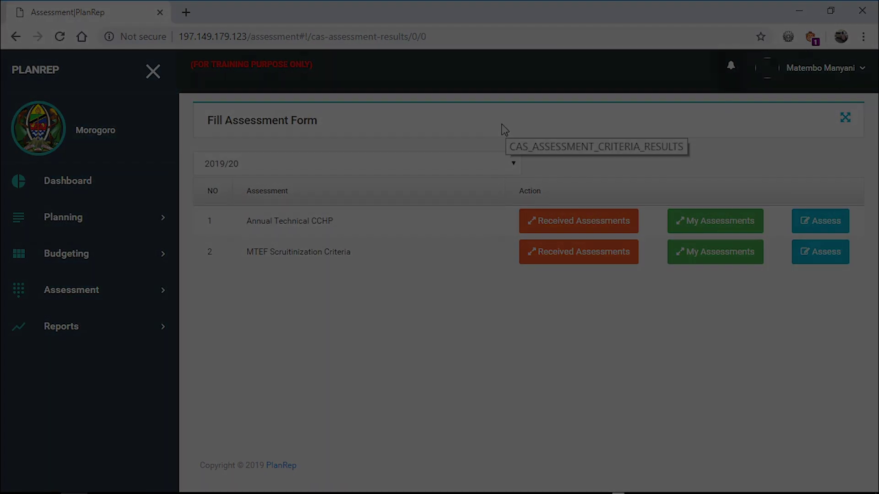